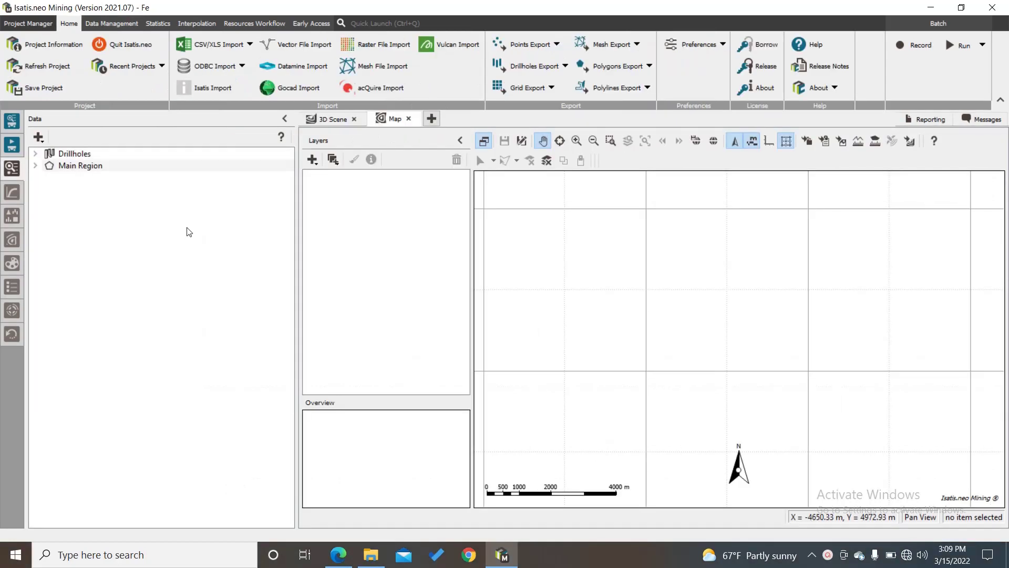
- Start a Compositing task and choose the Drillholes file as its input
{"action": "left_click", "coordinate": [121, 24]}
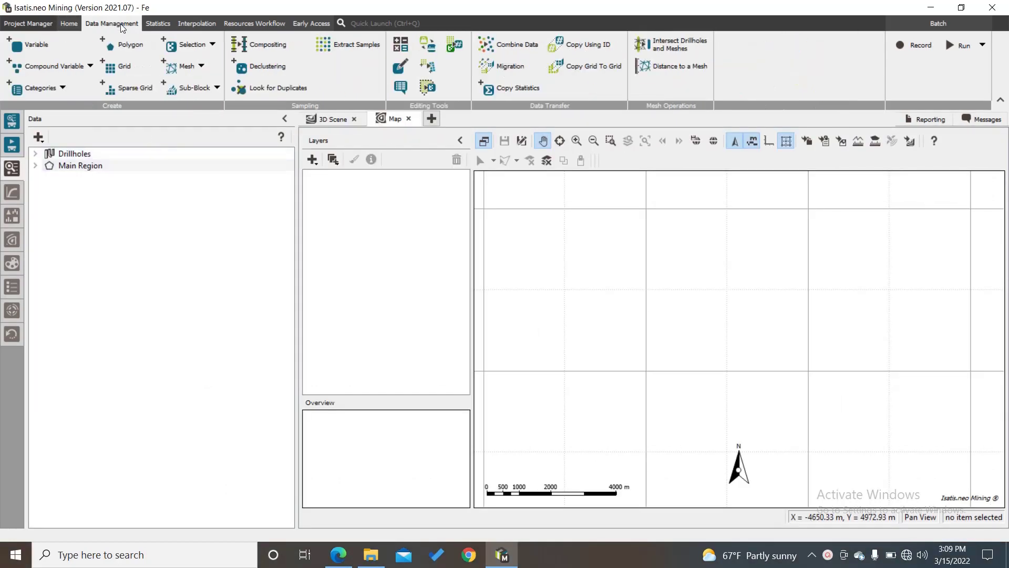
{"action": "left_click", "coordinate": [271, 46]}
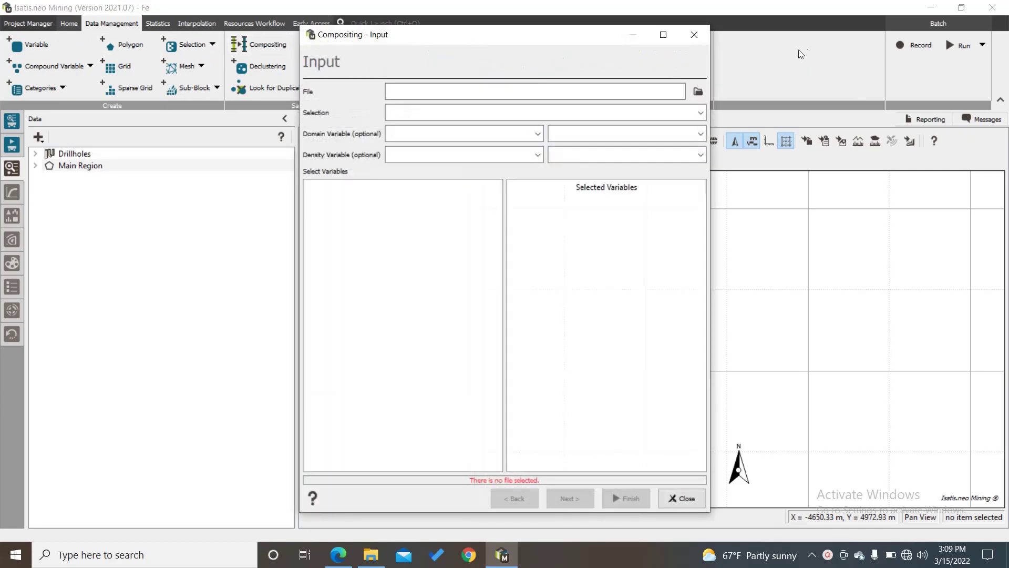
{"action": "left_click", "coordinate": [698, 91]}
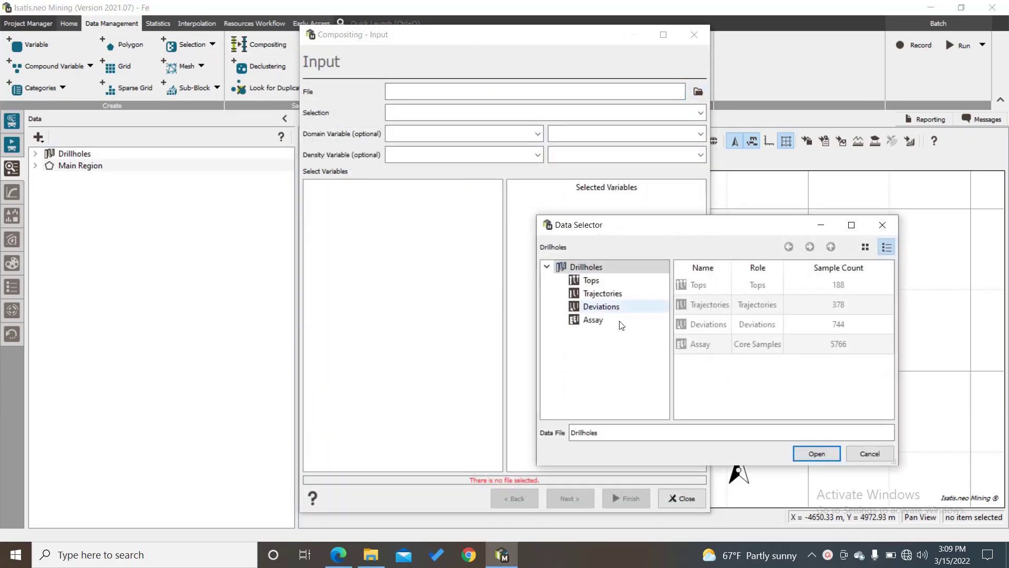
{"action": "left_click", "coordinate": [604, 266]}
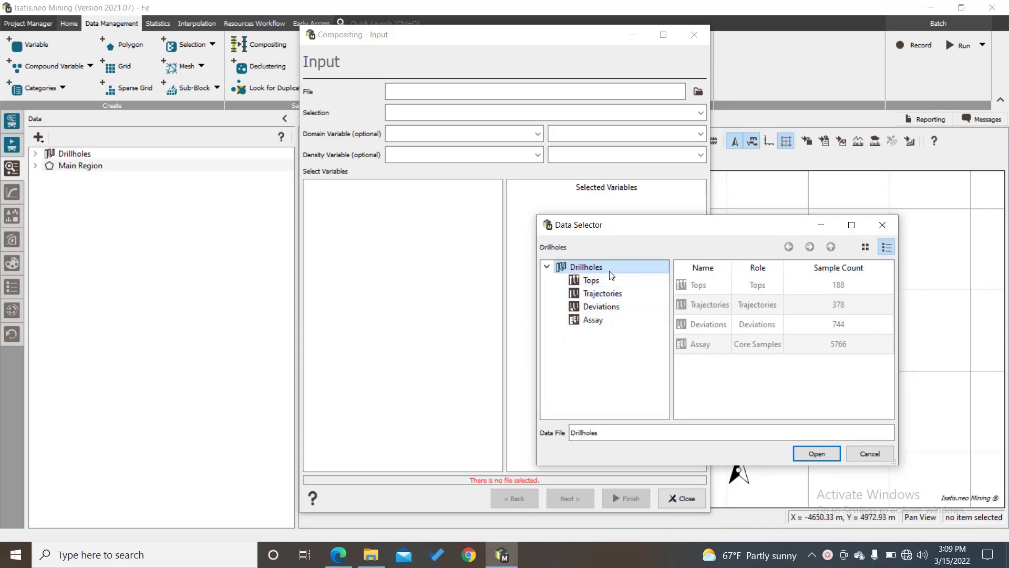
{"action": "left_click", "coordinate": [834, 453]}
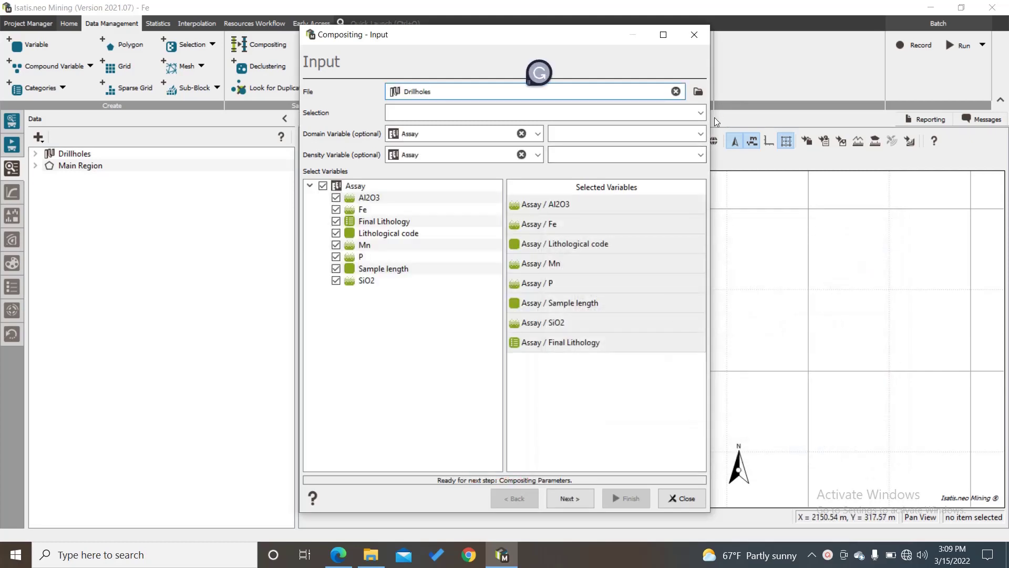
- Restrict the compositing input to the Mask Outside selection and use Final Lithology as the domain variable
{"action": "left_click", "coordinate": [701, 113]}
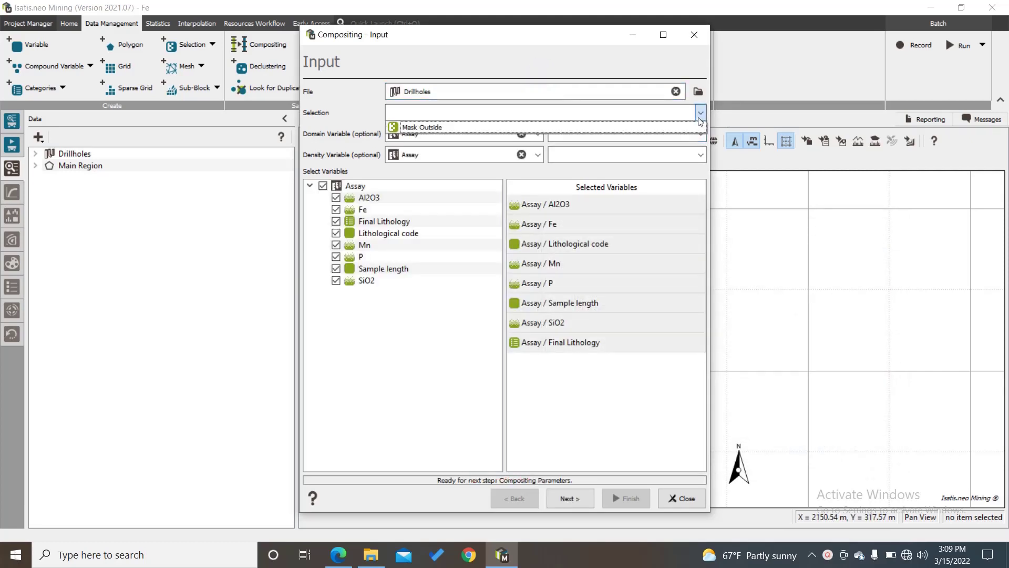
{"action": "left_click", "coordinate": [680, 126]}
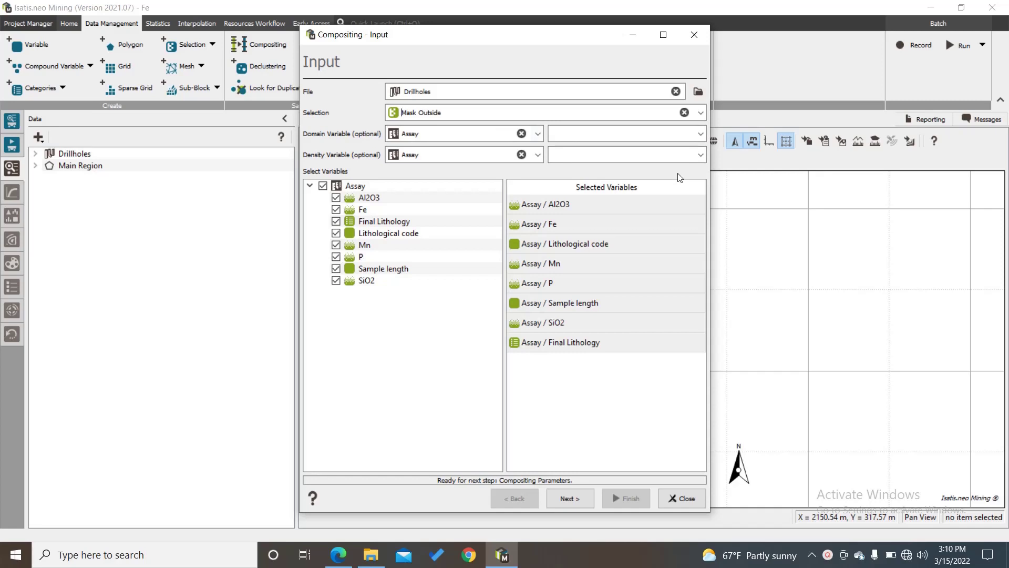
{"action": "left_click", "coordinate": [701, 134]}
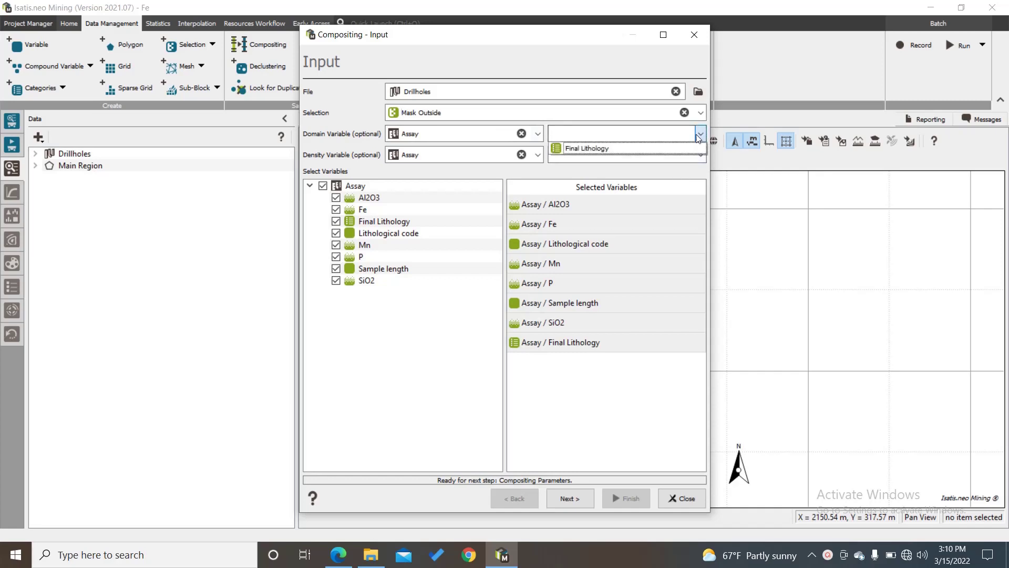
{"action": "left_click", "coordinate": [653, 153]}
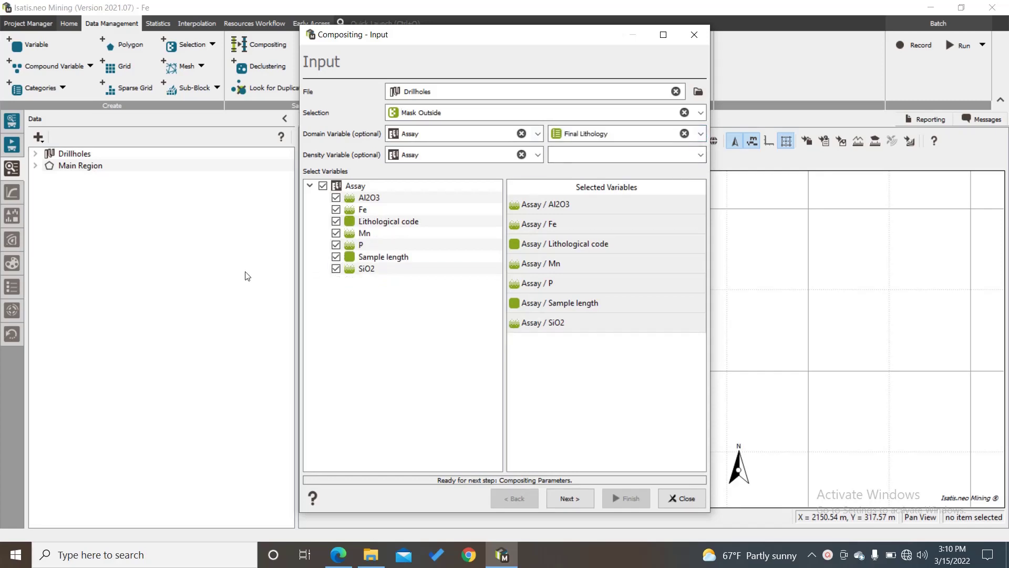
- Exclude Lithological code and Sample length from the variables to composite, and continue to the compositing parameters
{"action": "left_click", "coordinate": [335, 222]}
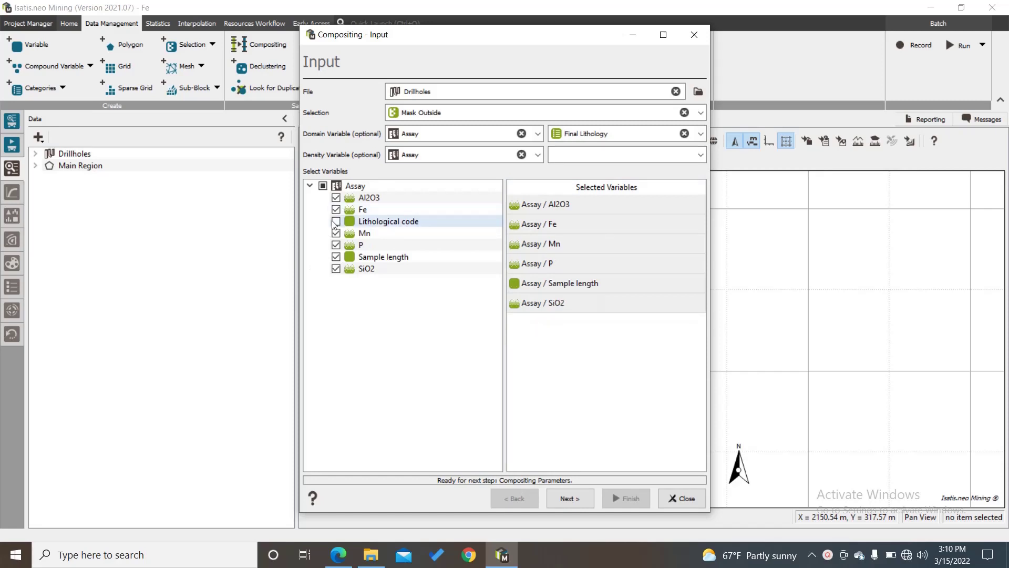
{"action": "left_click", "coordinate": [336, 257]}
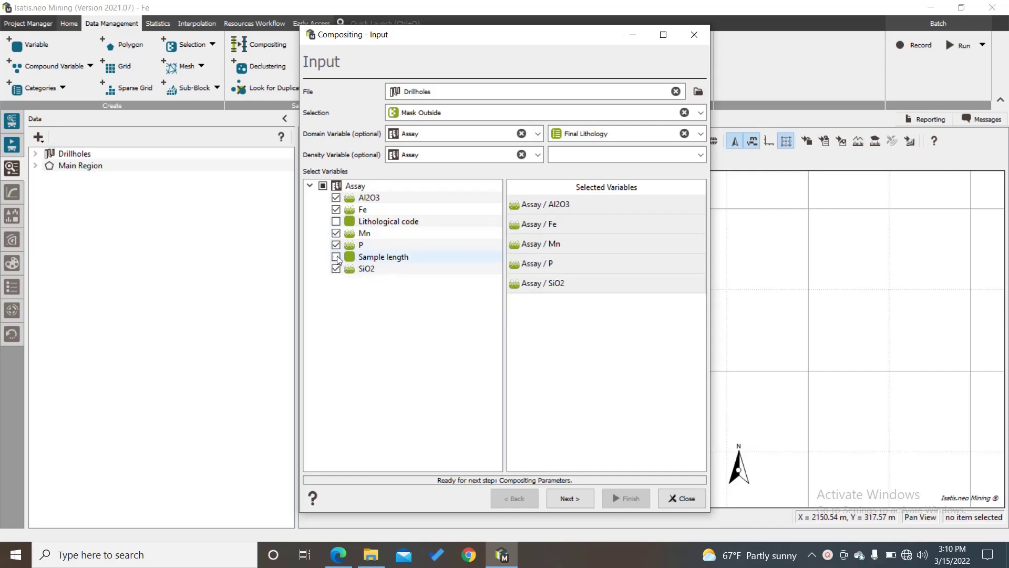
{"action": "left_click", "coordinate": [572, 498]}
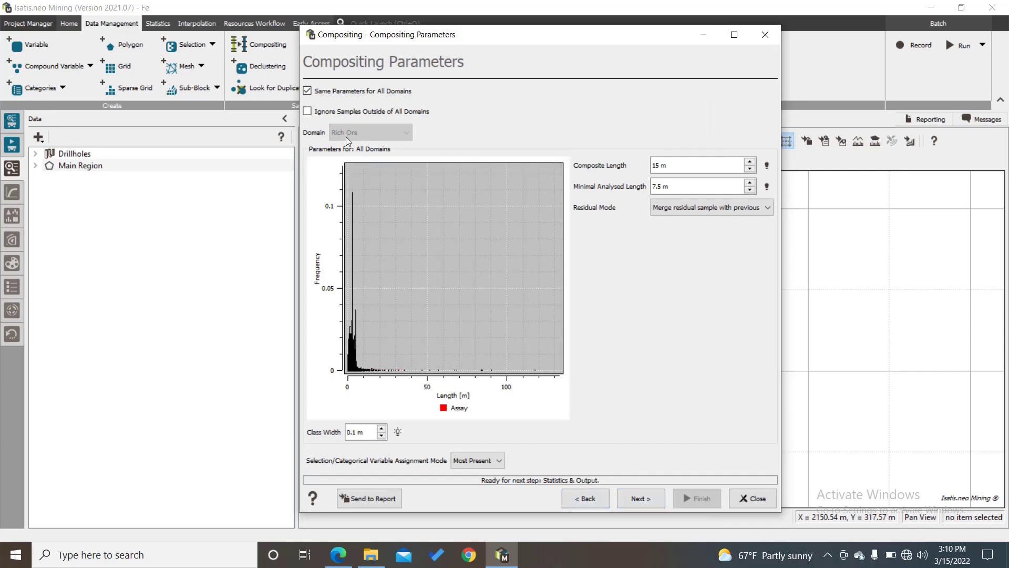
- Accept the 15 m composite length, 7.5 m minimal analysed length and Most Present assignment mode, and proceed to the statistics and output
{"action": "left_click_drag", "start_coordinate": [444, 34], "coordinate": [433, 23]}
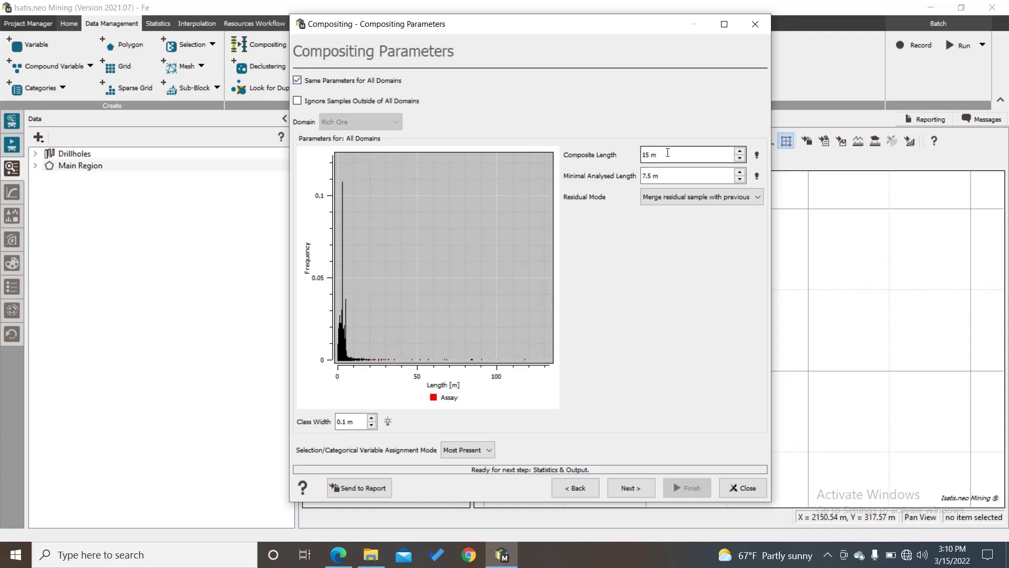
{"action": "key", "text": "Tab"}
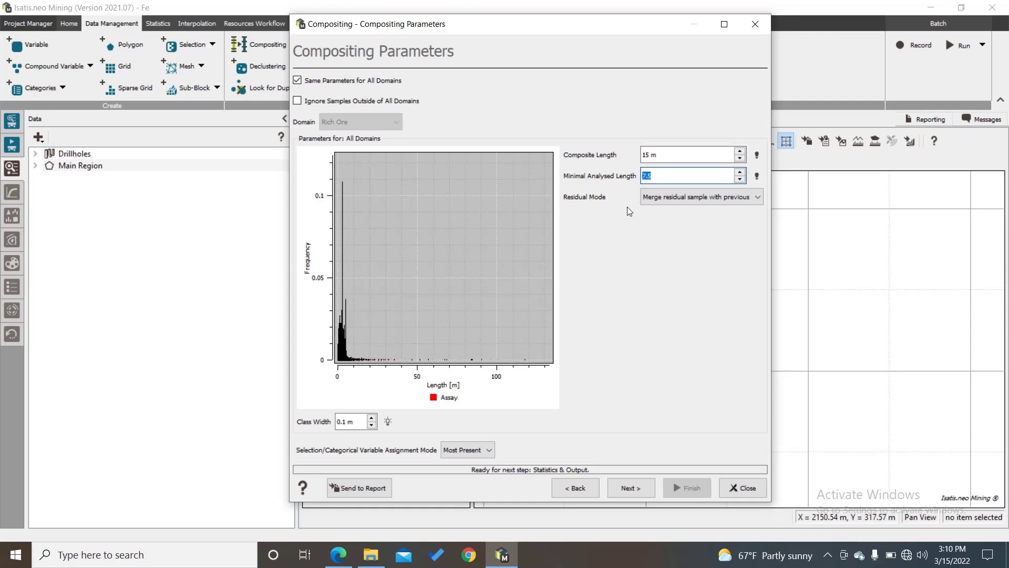
{"action": "left_click", "coordinate": [489, 450]}
{"action": "left_click", "coordinate": [471, 463]}
{"action": "left_click", "coordinate": [629, 488]}
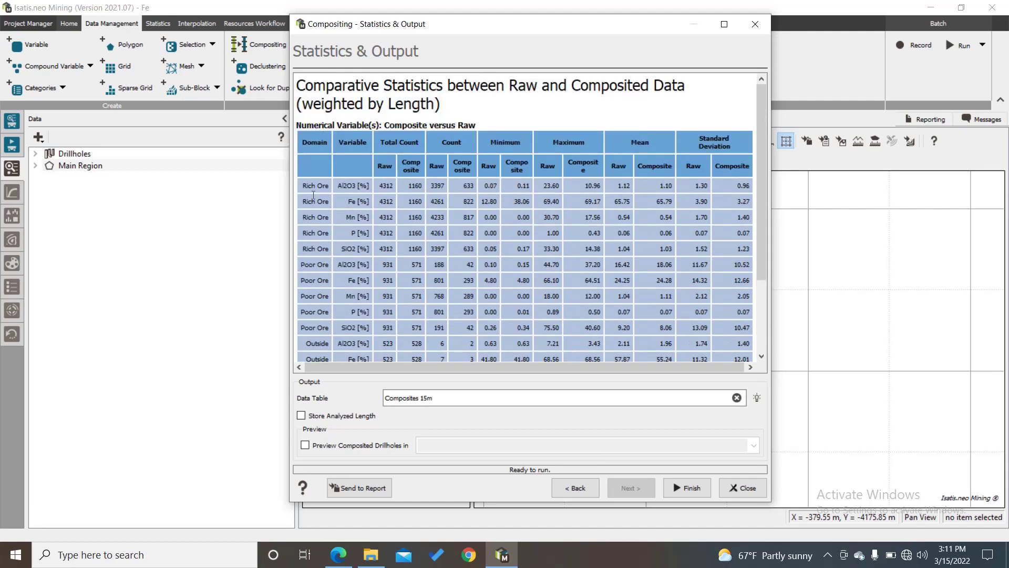
- Review the comparative statistics of raw and composited data for the Rich Ore, Poor Ore and Outside domains
{"action": "left_click_drag", "start_coordinate": [302, 185], "coordinate": [340, 190]}
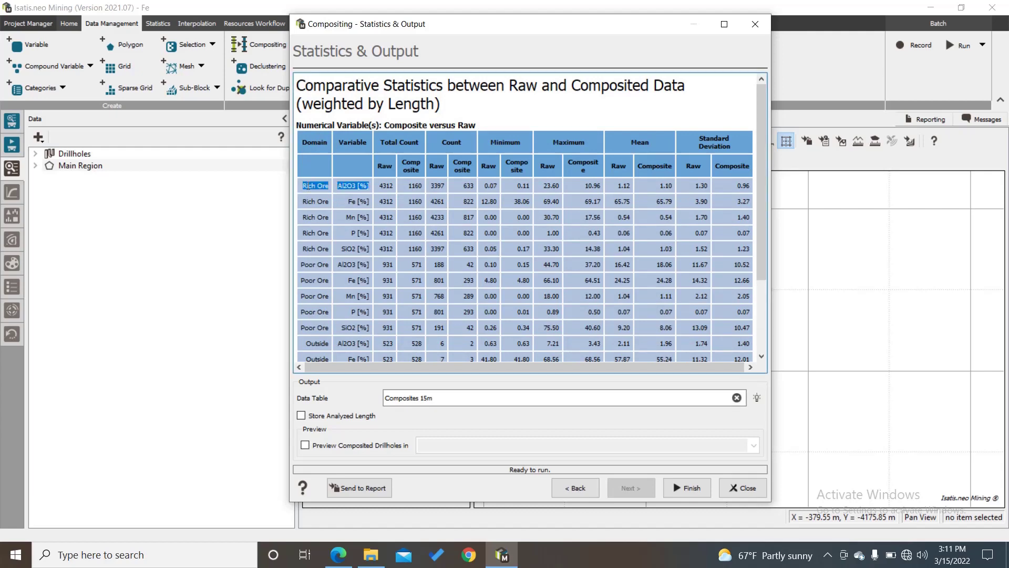
{"action": "left_click", "coordinate": [312, 184]}
{"action": "scroll", "coordinate": [314, 190], "scroll_direction": "down", "scroll_amount": 3}
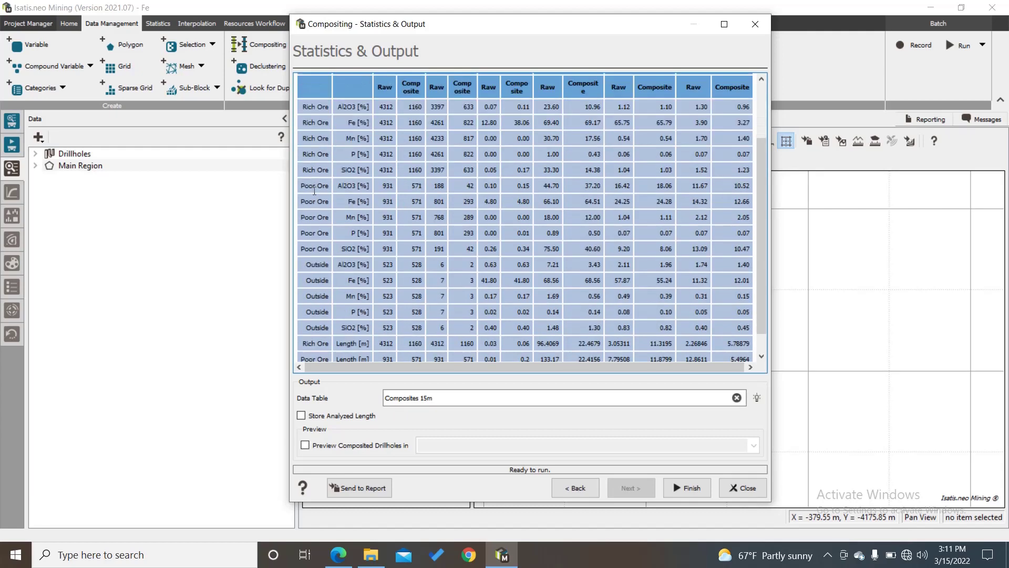
{"action": "scroll", "coordinate": [319, 202], "scroll_direction": "down", "scroll_amount": 1}
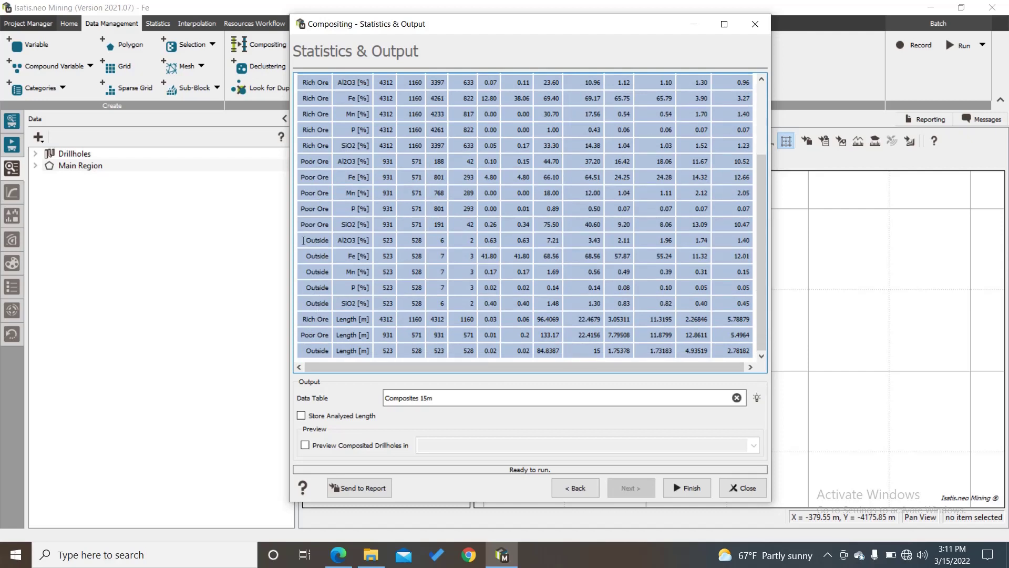
{"action": "left_click_drag", "start_coordinate": [303, 241], "coordinate": [323, 241]}
{"action": "left_click", "coordinate": [307, 261]}
{"action": "left_click_drag", "start_coordinate": [762, 187], "coordinate": [774, 225]}
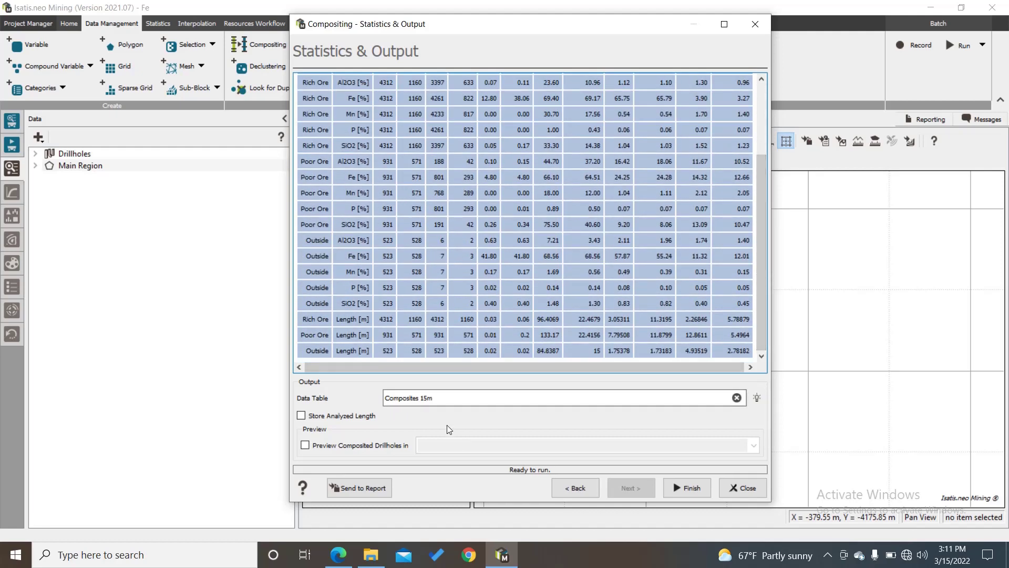
- Keep Composites 15m as the output data table name, run the compositing and close its window
{"action": "left_click", "coordinate": [432, 399]}
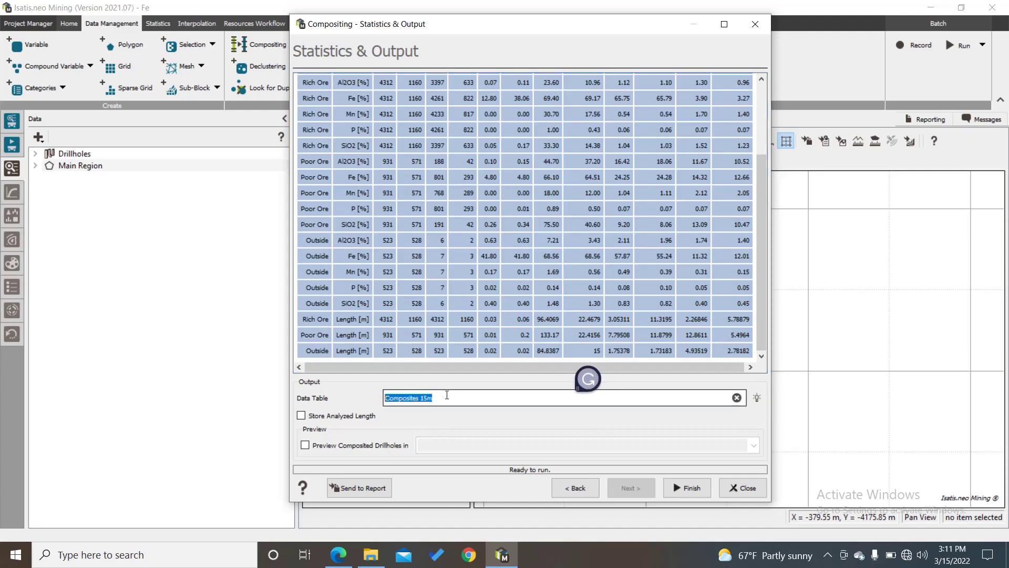
{"action": "left_click_drag", "start_coordinate": [448, 395], "coordinate": [387, 390]}
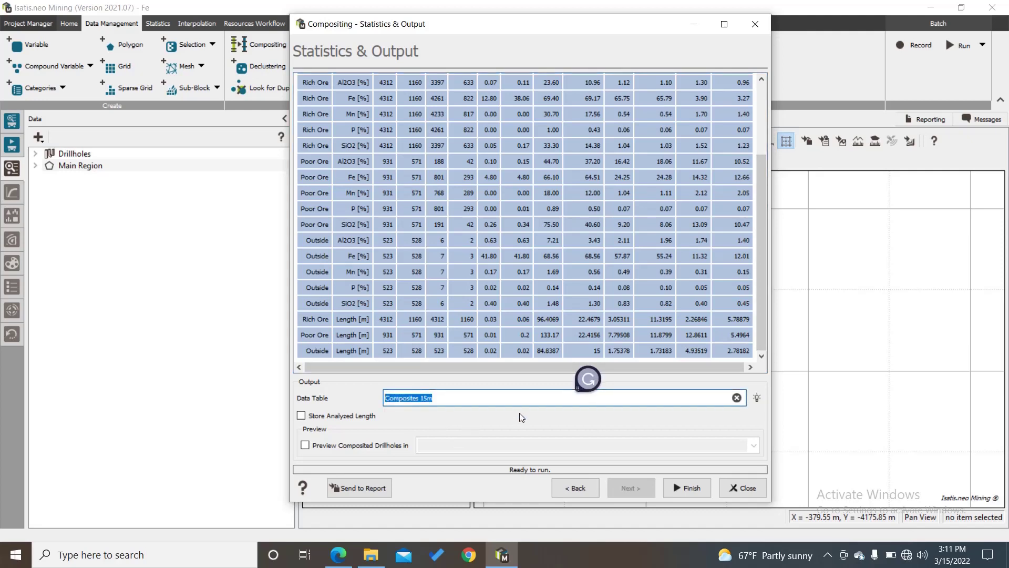
{"action": "left_click_drag", "start_coordinate": [473, 401], "coordinate": [390, 404]}
{"action": "left_click", "coordinate": [434, 398]}
{"action": "left_click", "coordinate": [431, 400]}
{"action": "left_click", "coordinate": [391, 403]}
{"action": "left_click", "coordinate": [685, 491]}
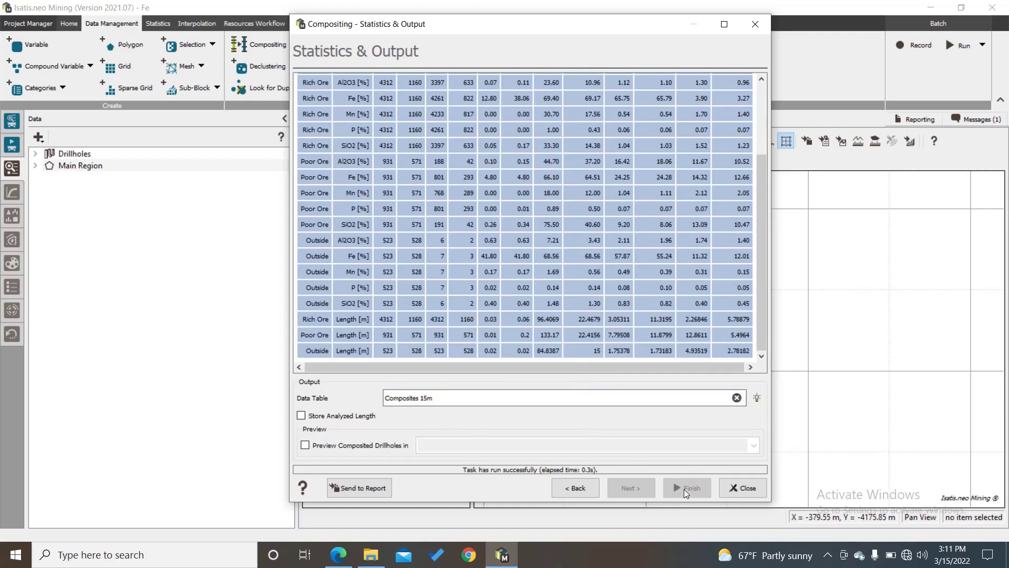
{"action": "left_click", "coordinate": [744, 486]}
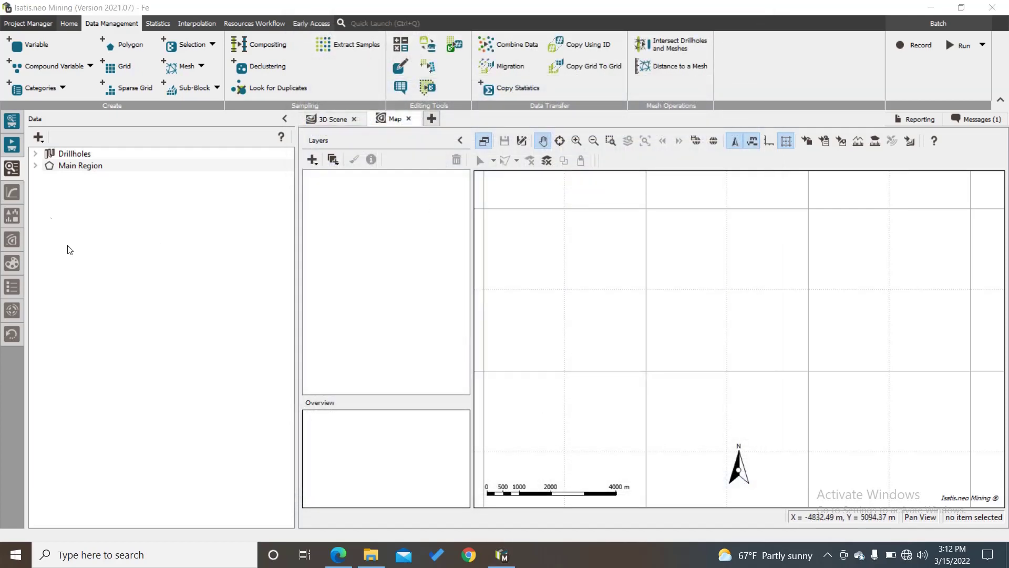
- Inspect the variables stored in the Composites 15m table of Drillholes, and collapse the data tree again
{"action": "left_click", "coordinate": [35, 153]}
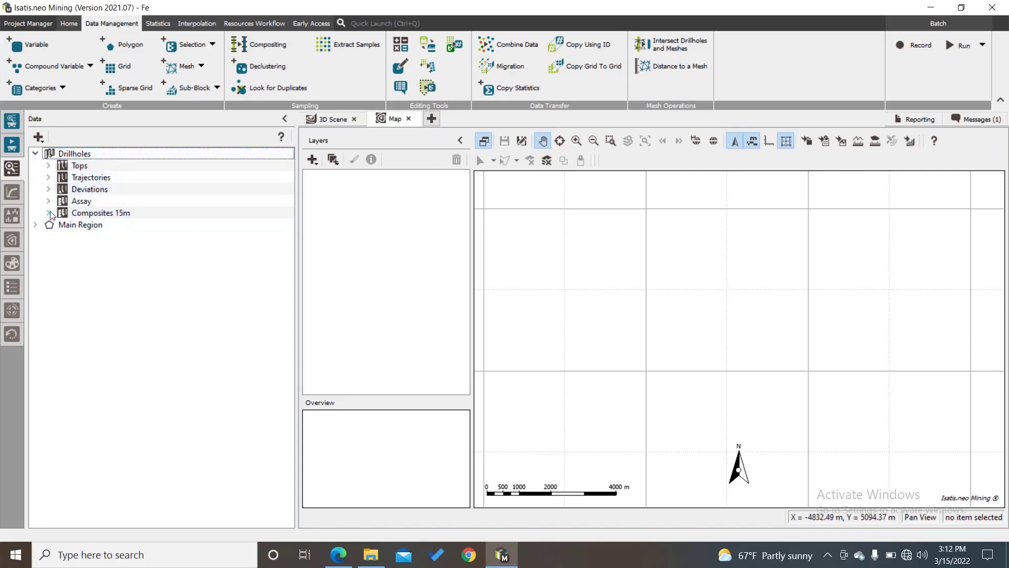
{"action": "double_click", "coordinate": [106, 215]}
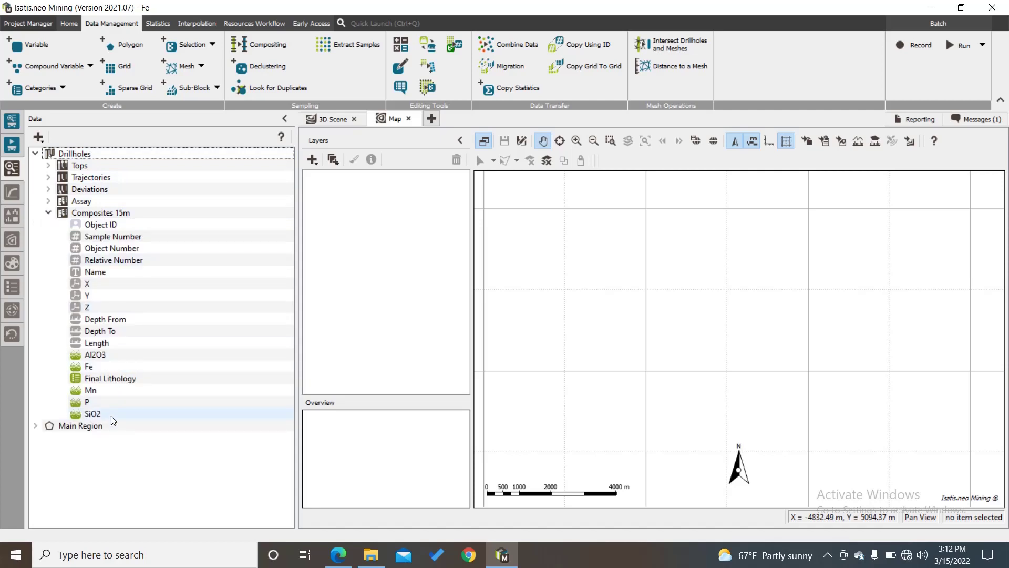
{"action": "left_click", "coordinate": [48, 212]}
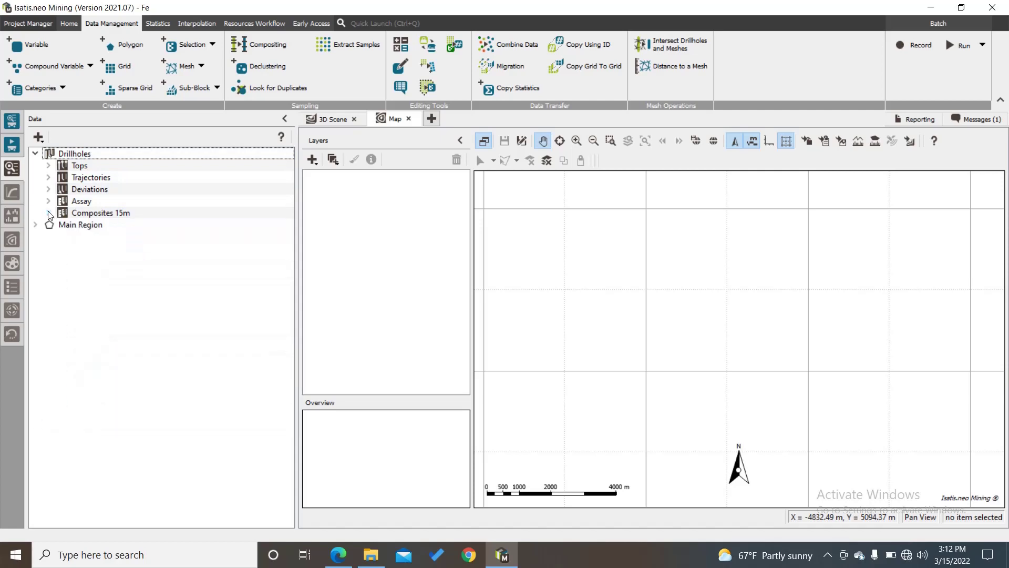
{"action": "left_click", "coordinate": [35, 153]}
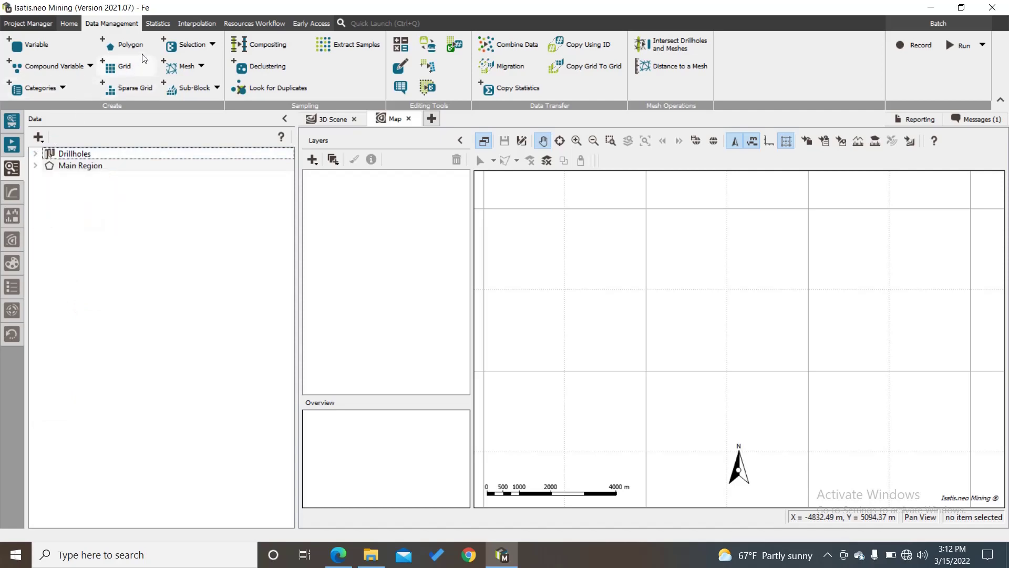
- Start Statistics by Category and load the Composites 15m data table
{"action": "left_click", "coordinate": [153, 24]}
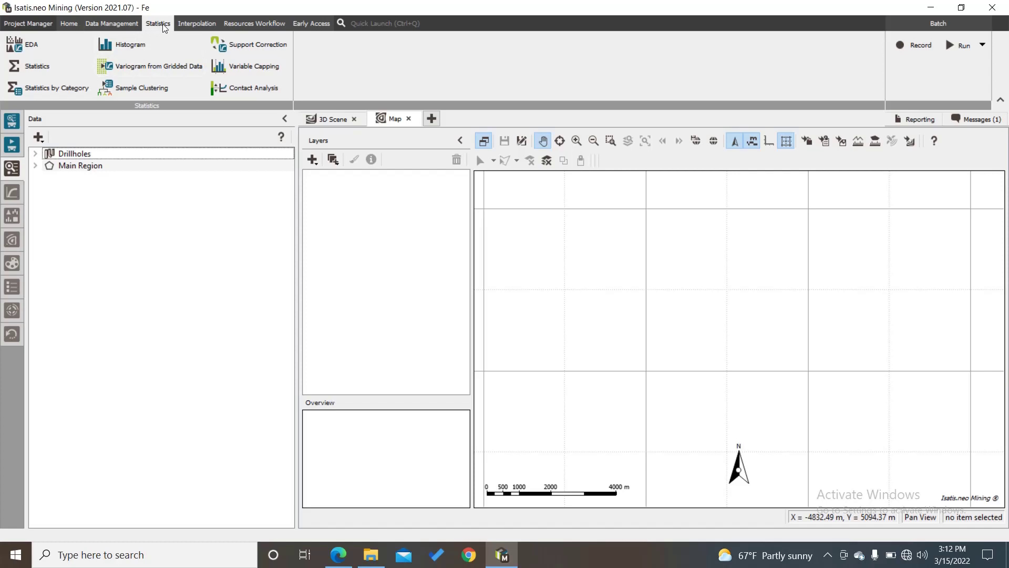
{"action": "left_click", "coordinate": [53, 89]}
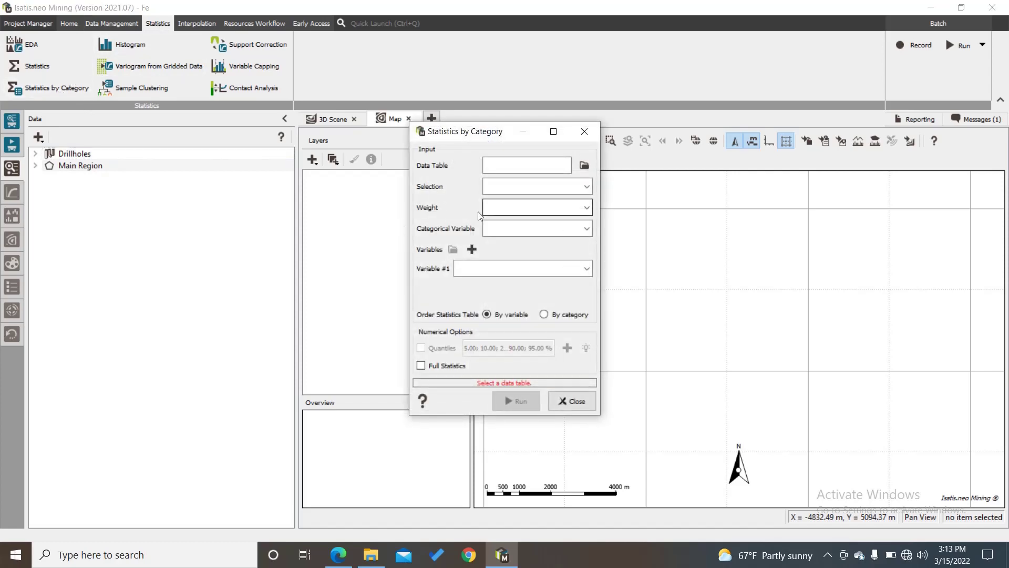
{"action": "left_click", "coordinate": [583, 165]}
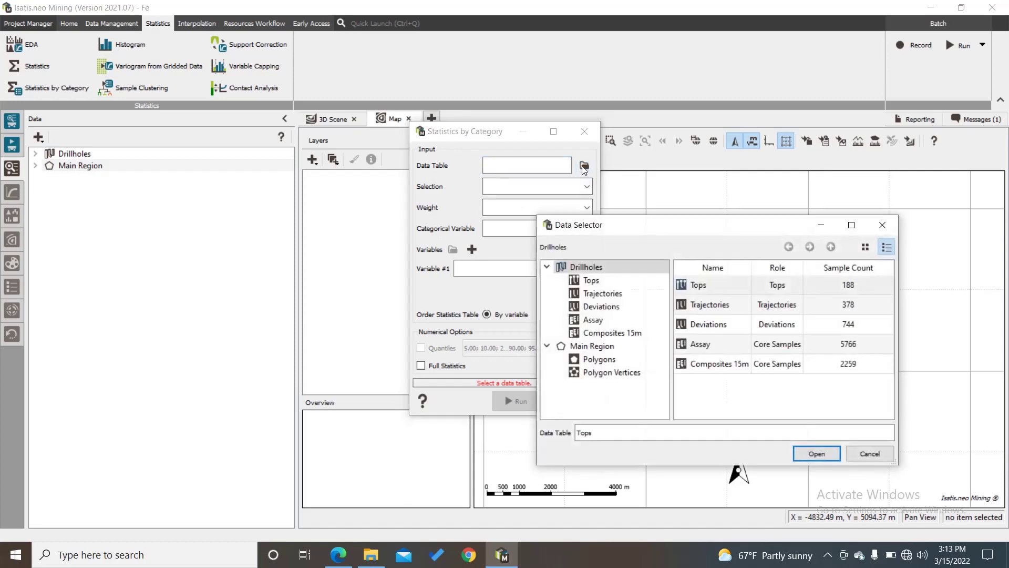
{"action": "left_click", "coordinate": [714, 365]}
{"action": "left_click", "coordinate": [817, 454]}
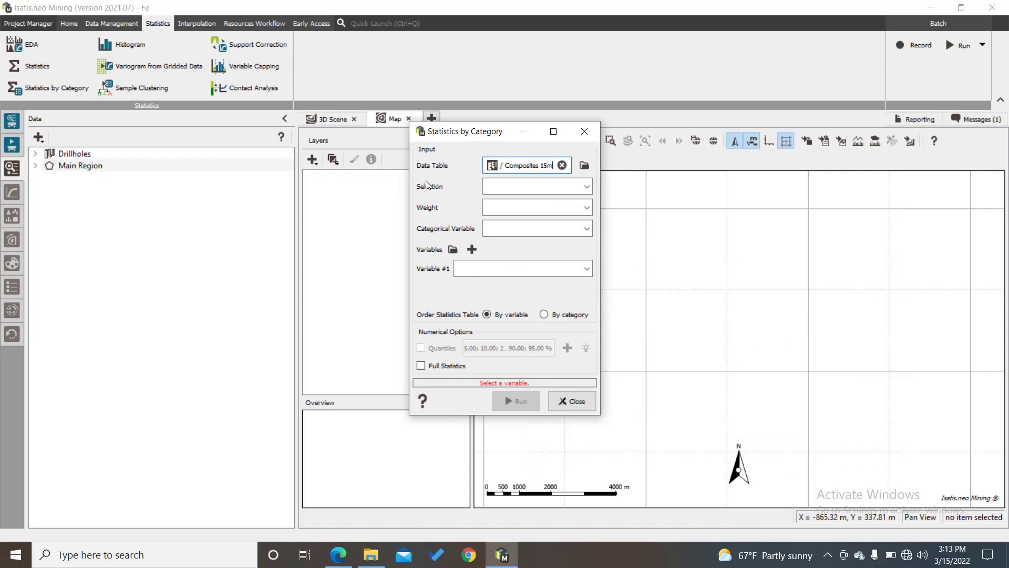
- Set Final Lithology as the categorical variable for the category statistics
{"action": "left_click", "coordinate": [588, 228]}
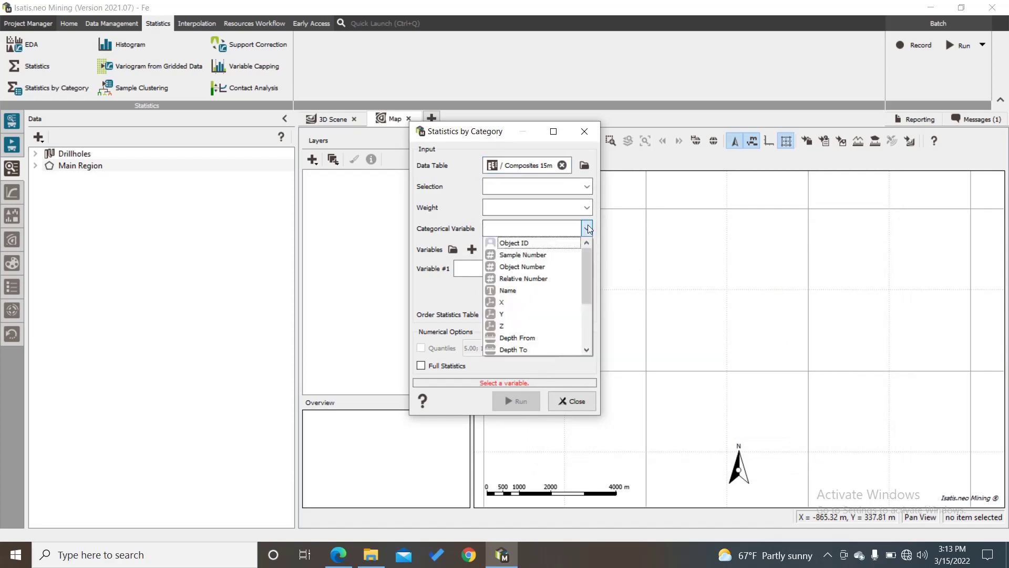
{"action": "scroll", "coordinate": [594, 294], "scroll_direction": "down", "scroll_amount": 3}
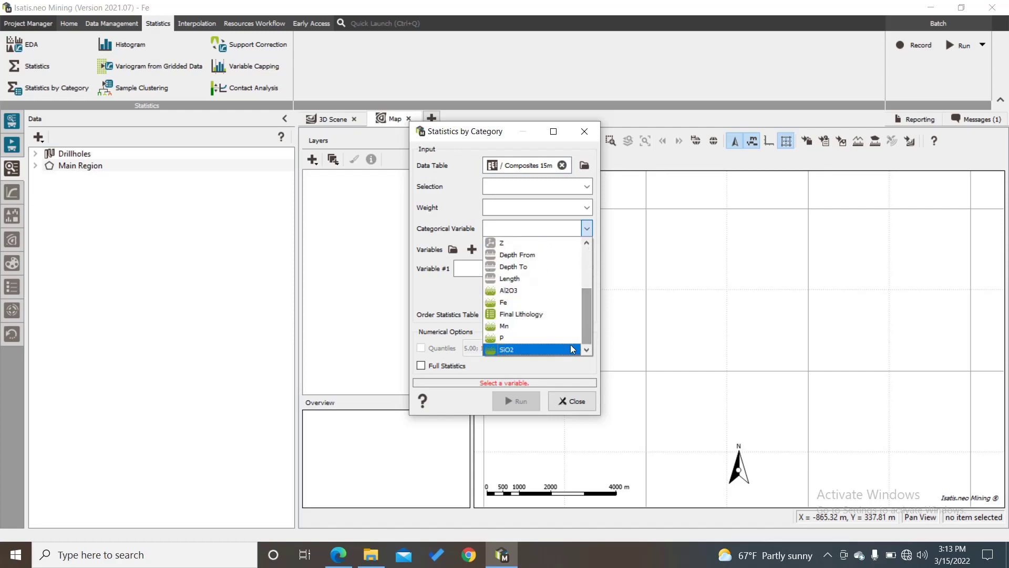
{"action": "left_click", "coordinate": [538, 316]}
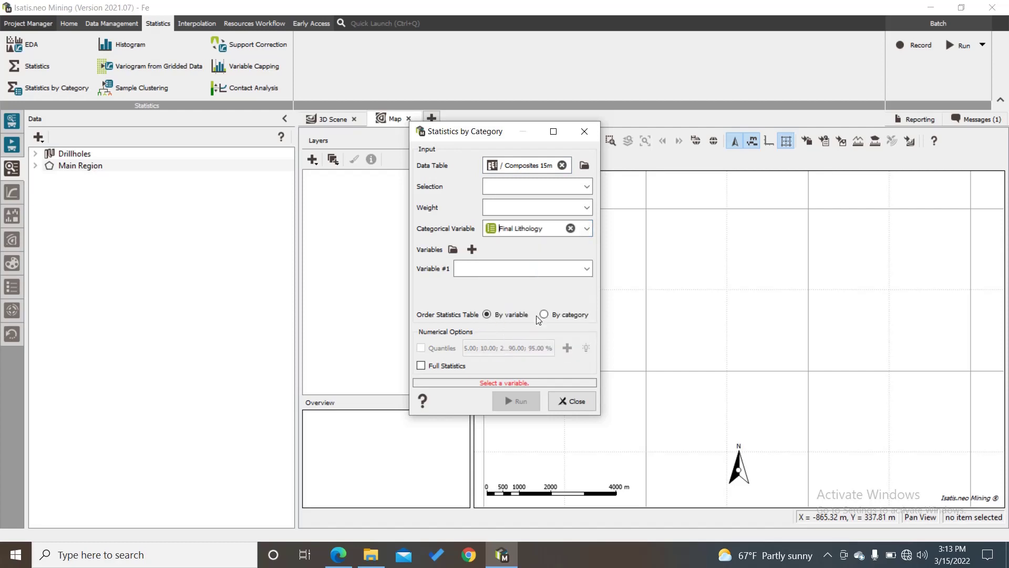
- Choose Fe as the first variable, run the statistics by category and close the dialog
{"action": "left_click", "coordinate": [586, 269]}
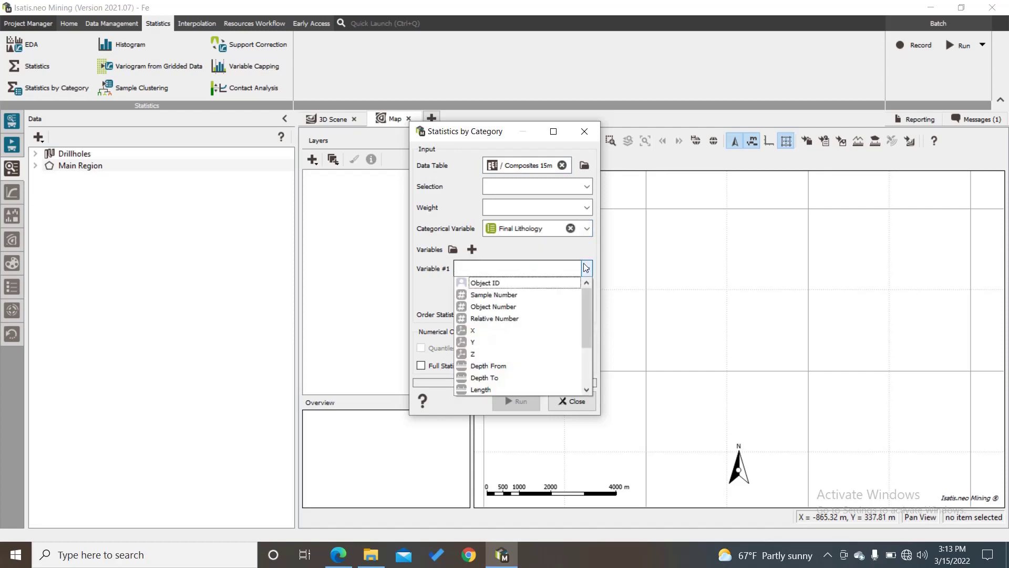
{"action": "left_click", "coordinate": [595, 307]}
{"action": "left_click", "coordinate": [557, 268]}
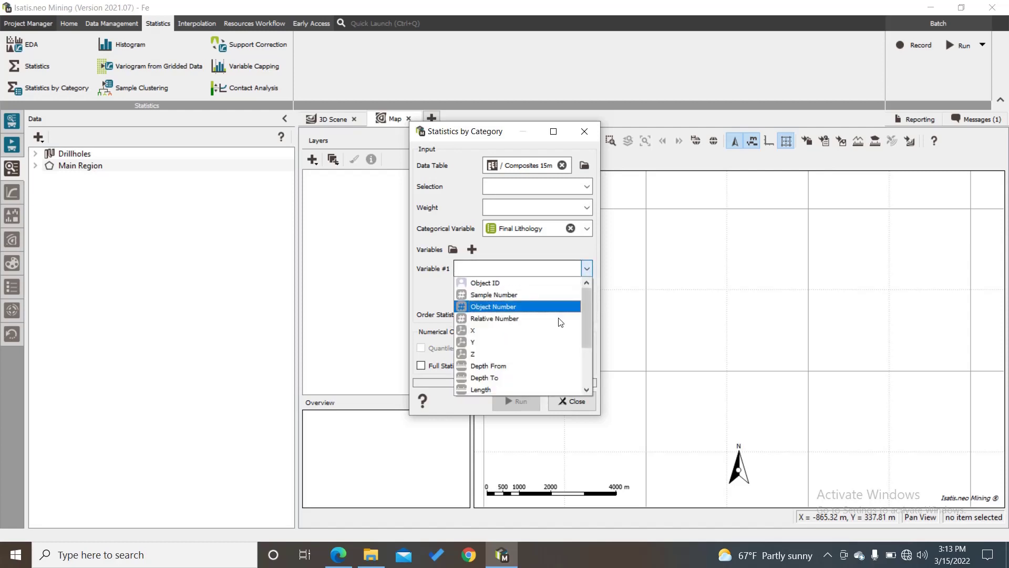
{"action": "scroll", "coordinate": [560, 322], "scroll_direction": "down", "scroll_amount": 2}
{"action": "left_click", "coordinate": [512, 344]}
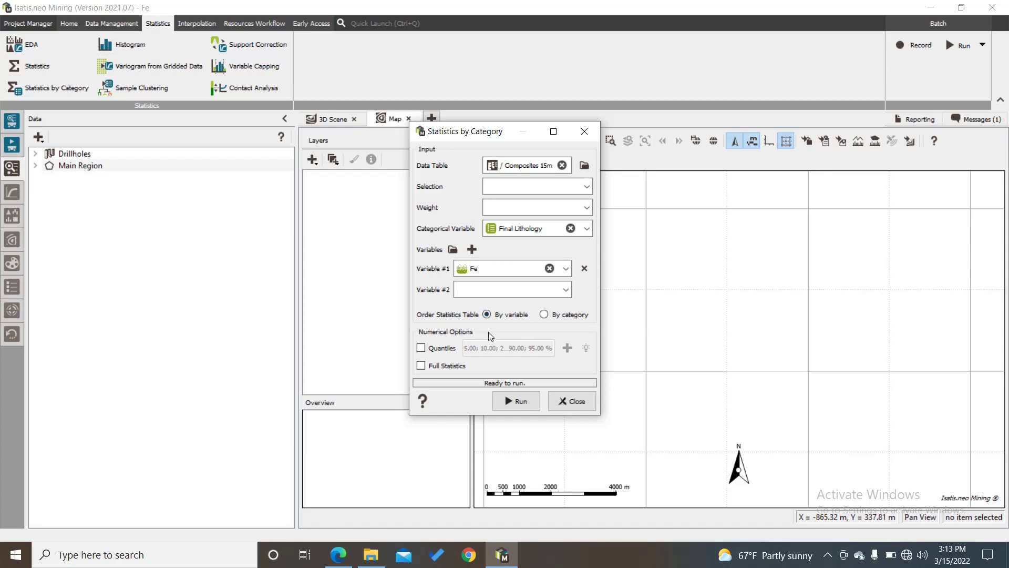
{"action": "left_click", "coordinate": [513, 404]}
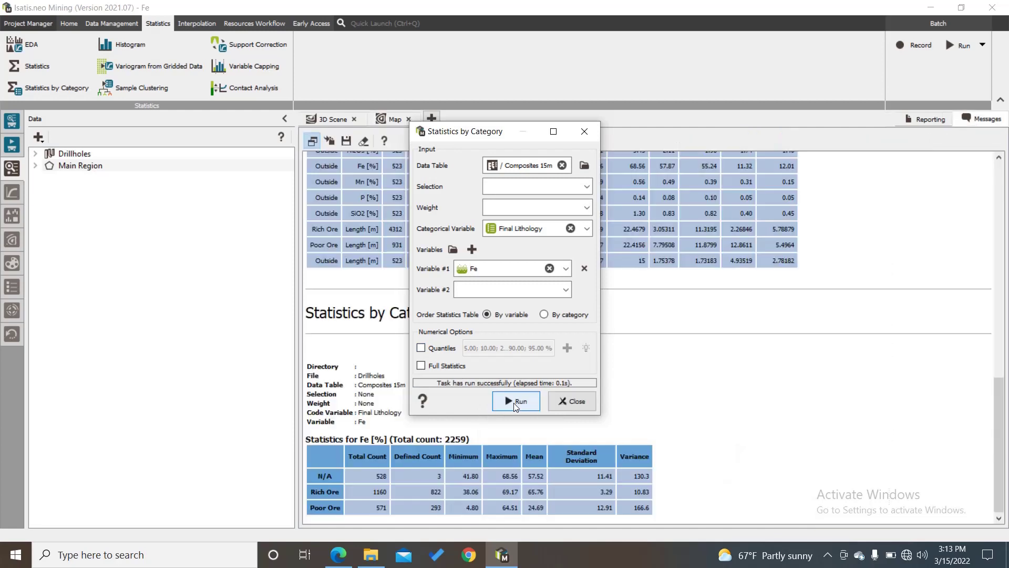
{"action": "left_click", "coordinate": [584, 401]}
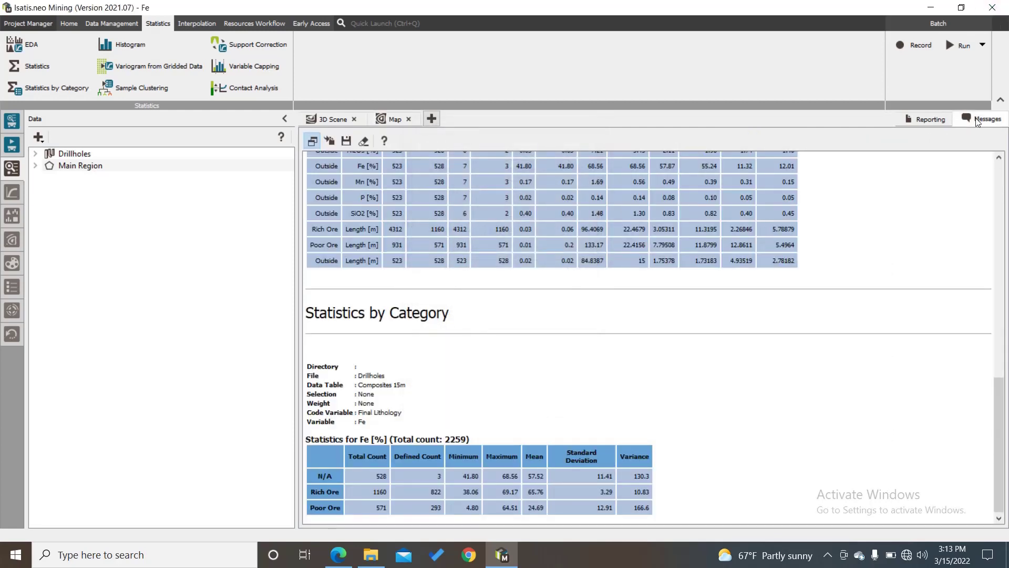
- Review the Fe statistics by lithology against the compositing statistics above them, and return to the map view
{"action": "scroll", "coordinate": [433, 463], "scroll_direction": "down", "scroll_amount": 1}
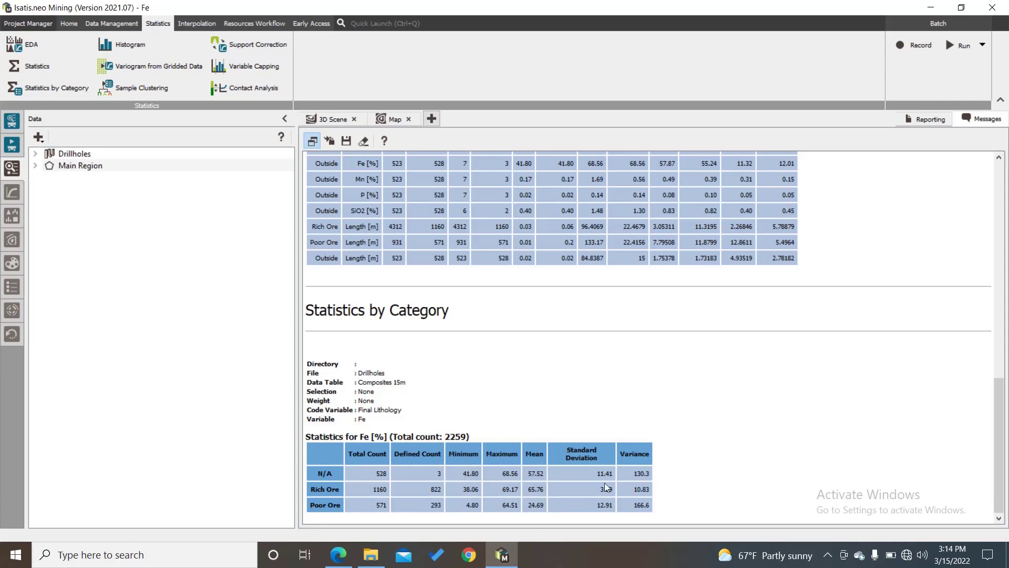
{"action": "scroll", "coordinate": [430, 359], "scroll_direction": "up", "scroll_amount": 2}
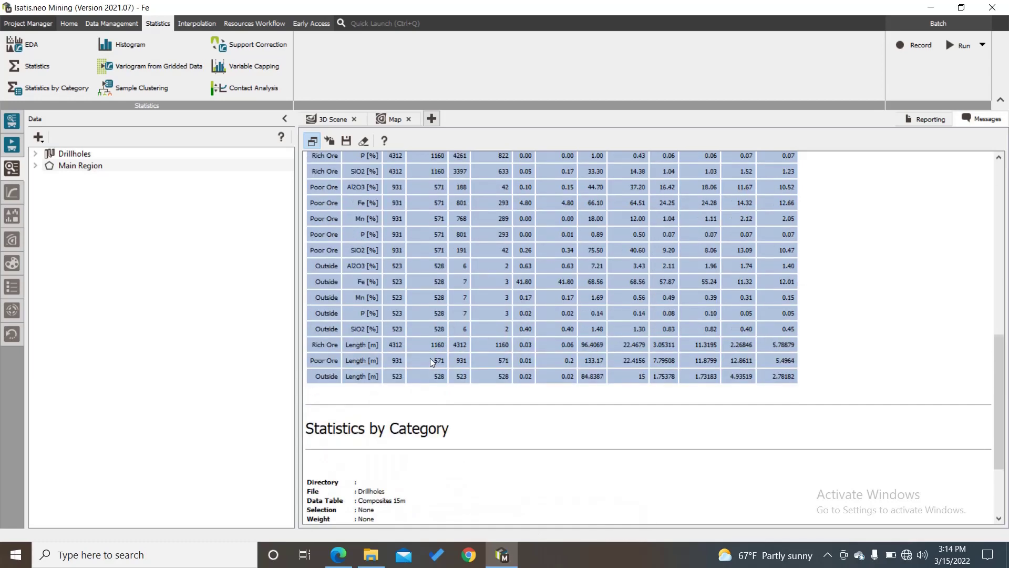
{"action": "scroll", "coordinate": [430, 359], "scroll_direction": "down", "scroll_amount": 2}
{"action": "scroll", "coordinate": [433, 362], "scroll_direction": "up", "scroll_amount": 2}
{"action": "scroll", "coordinate": [410, 187], "scroll_direction": "down", "scroll_amount": 2}
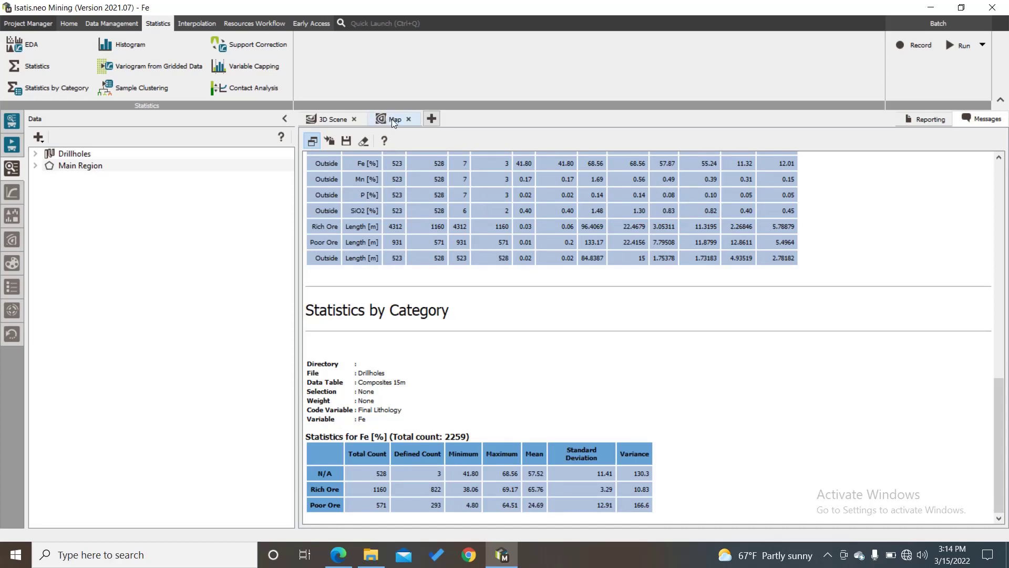
{"action": "left_click", "coordinate": [392, 119]}
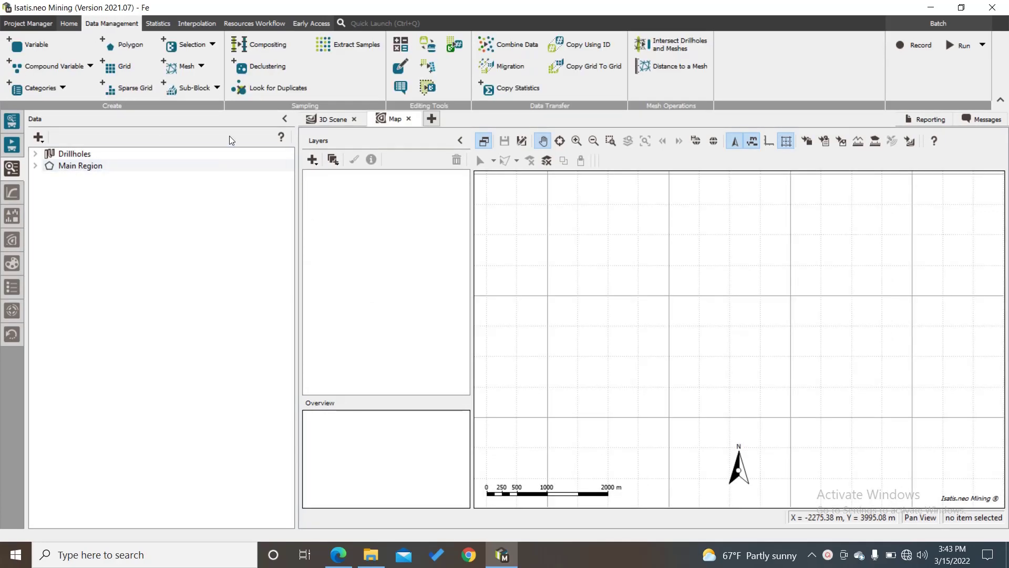
- Start a CSV/XLS grid import as a new file and load block_model_75x75x15.csv from the Tuto folder
{"action": "left_click", "coordinate": [69, 24]}
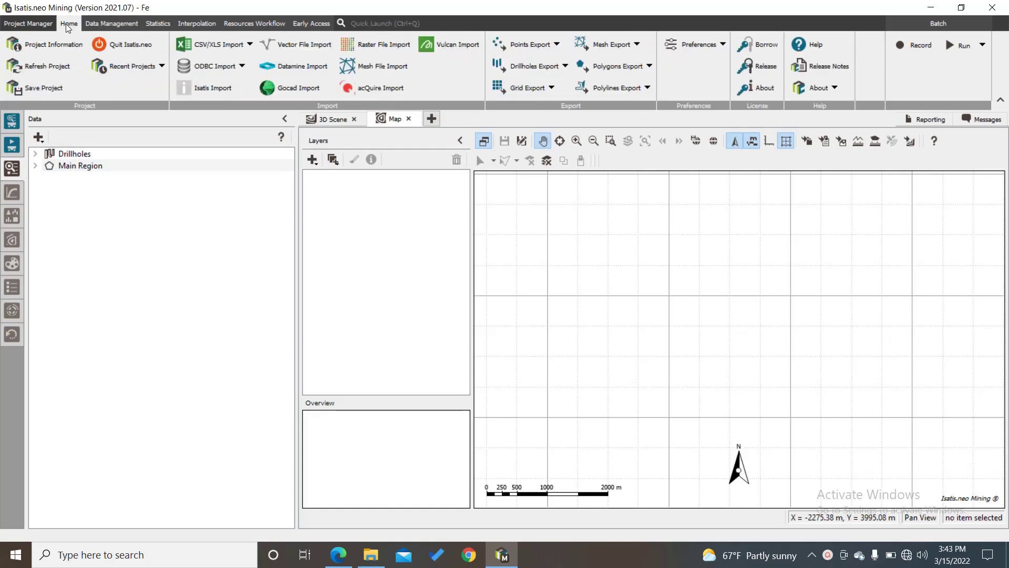
{"action": "left_click", "coordinate": [248, 46]}
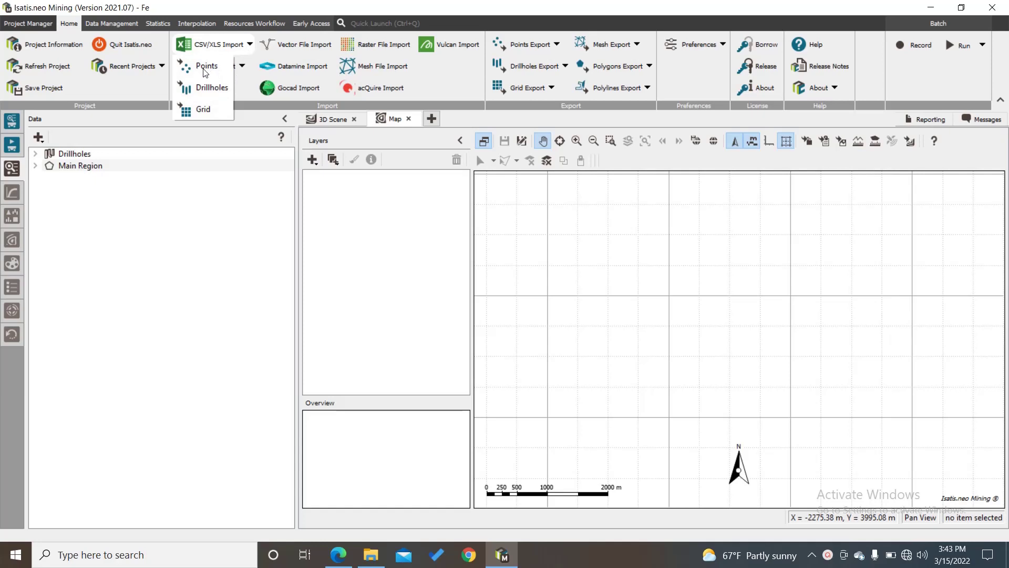
{"action": "left_click", "coordinate": [201, 112]}
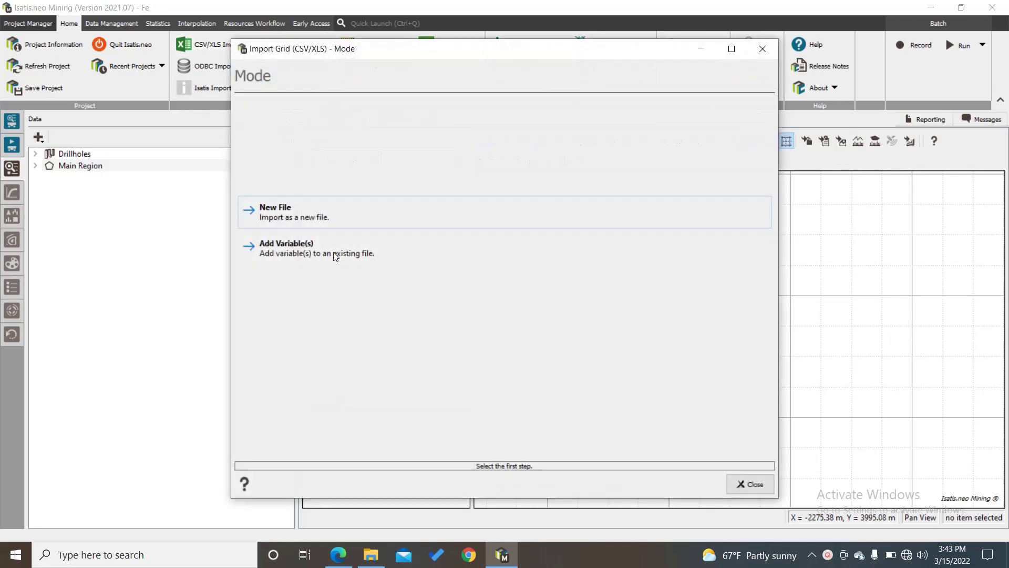
{"action": "left_click", "coordinate": [300, 206]}
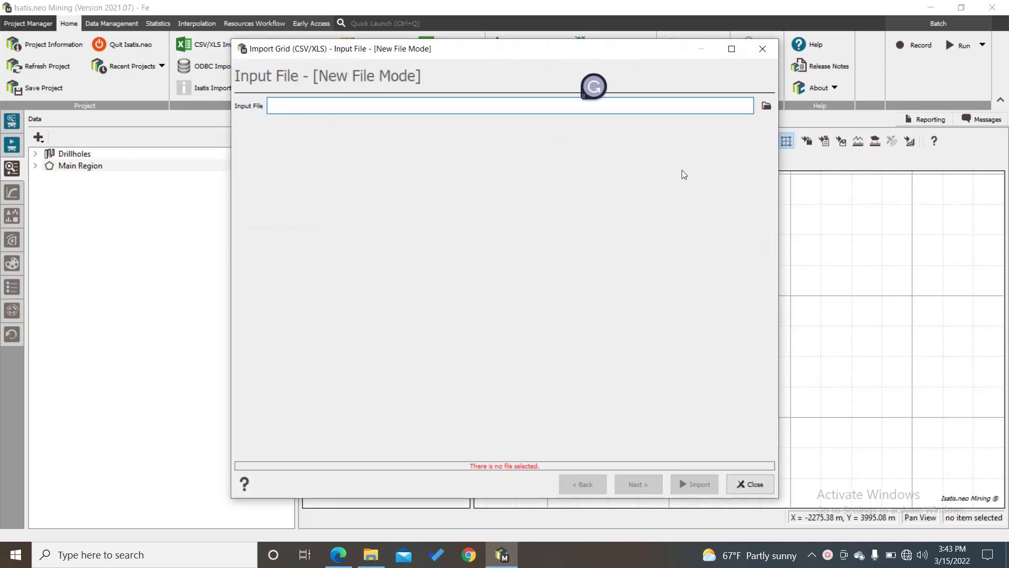
{"action": "left_click", "coordinate": [767, 105]}
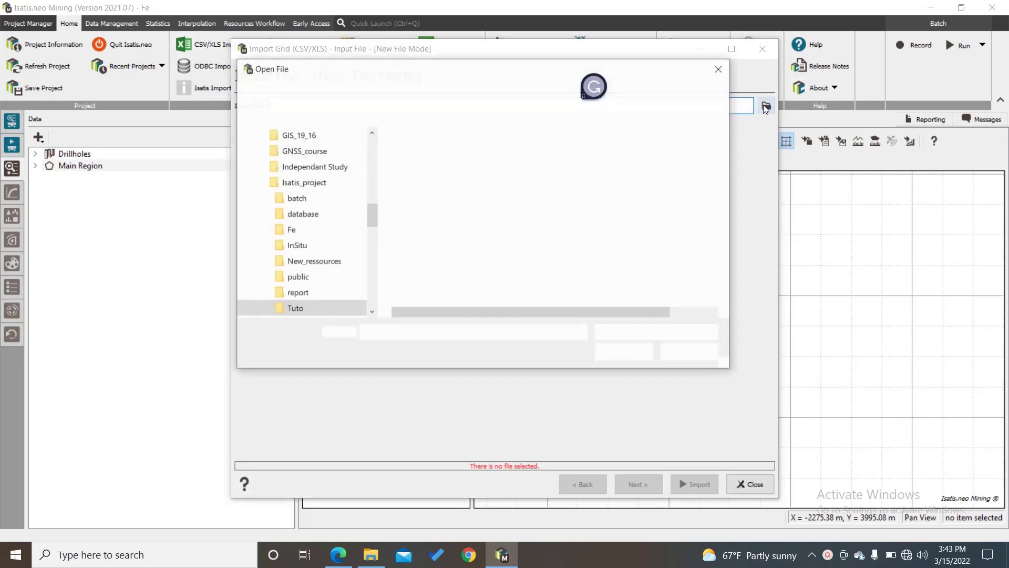
{"action": "left_click", "coordinate": [467, 170]}
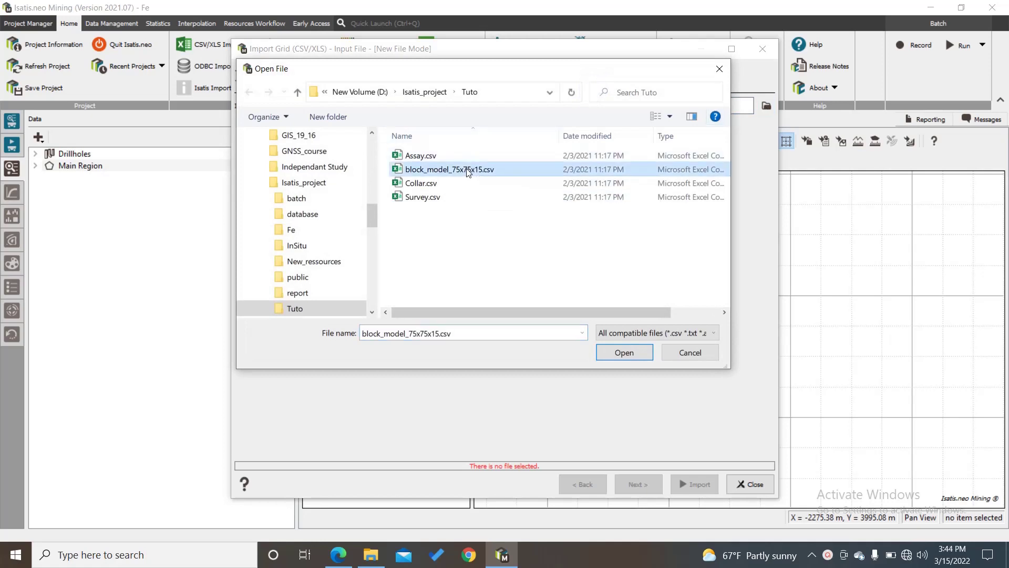
{"action": "left_click", "coordinate": [639, 354]}
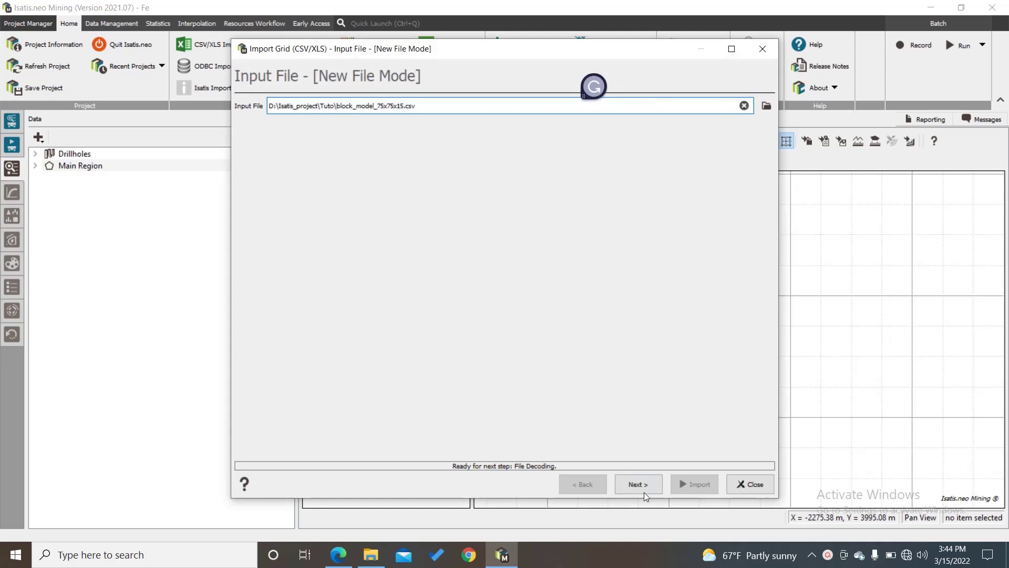
{"action": "left_click", "coordinate": [637, 485]}
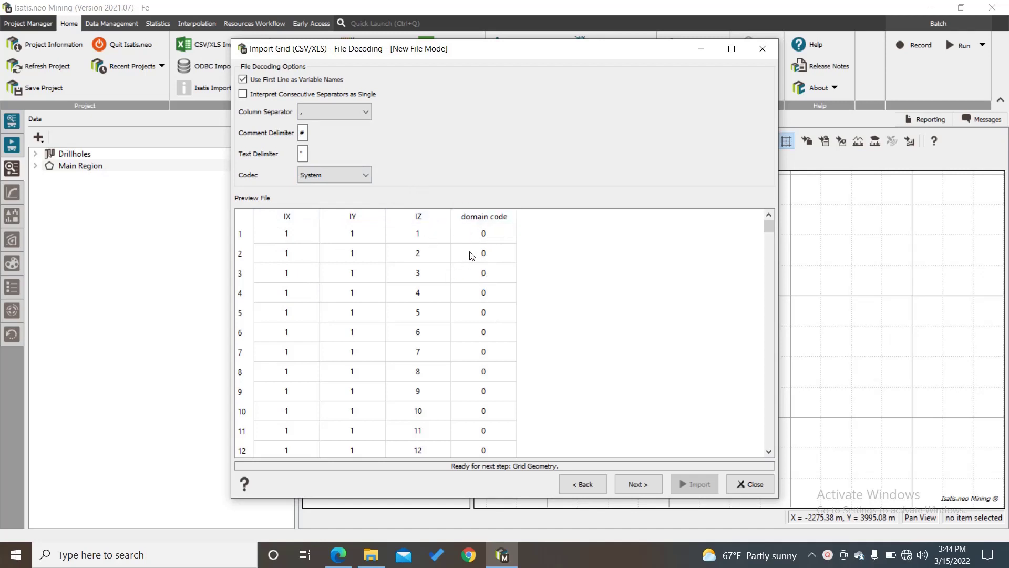
- Define the 3D grid from cell indices, with the first sample at 150, -450, 310 m and 28x47x31 cells of 75x75x15 m
{"action": "left_click", "coordinate": [641, 484]}
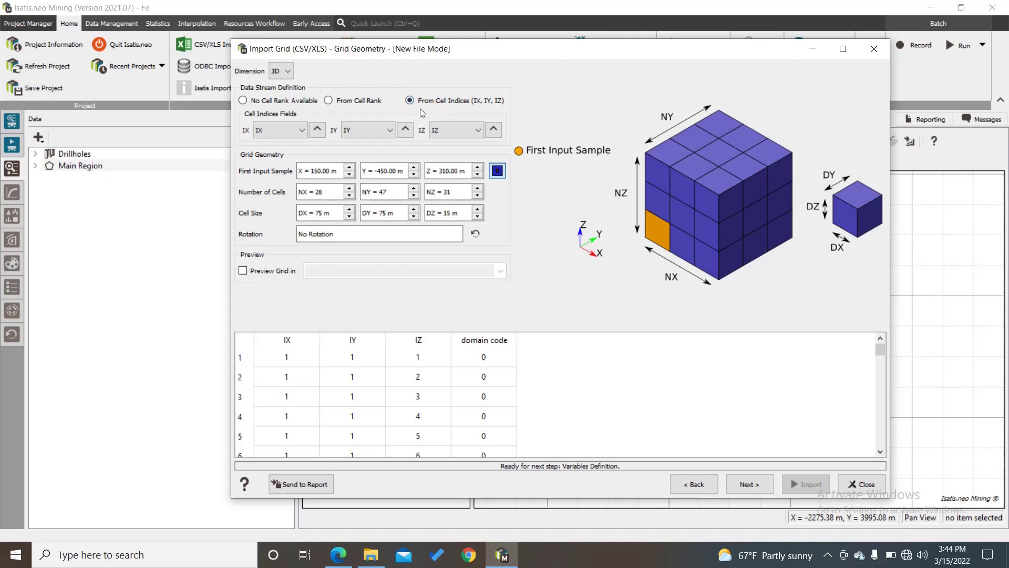
{"action": "left_click", "coordinate": [310, 172]}
{"action": "left_click_drag", "start_coordinate": [318, 169], "coordinate": [296, 176]}
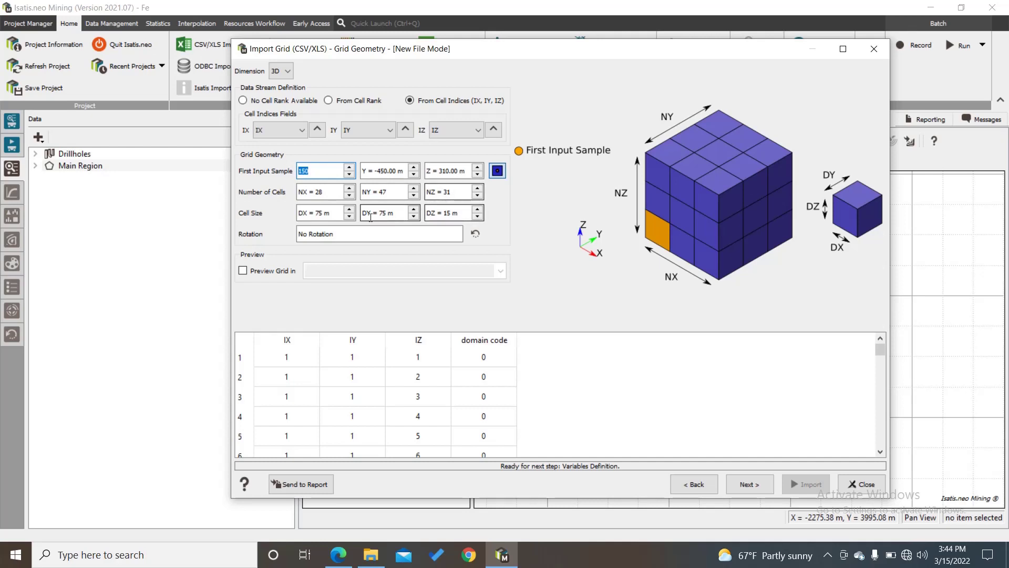
{"action": "left_click", "coordinate": [330, 214]}
{"action": "left_click_drag", "start_coordinate": [311, 215], "coordinate": [300, 215]}
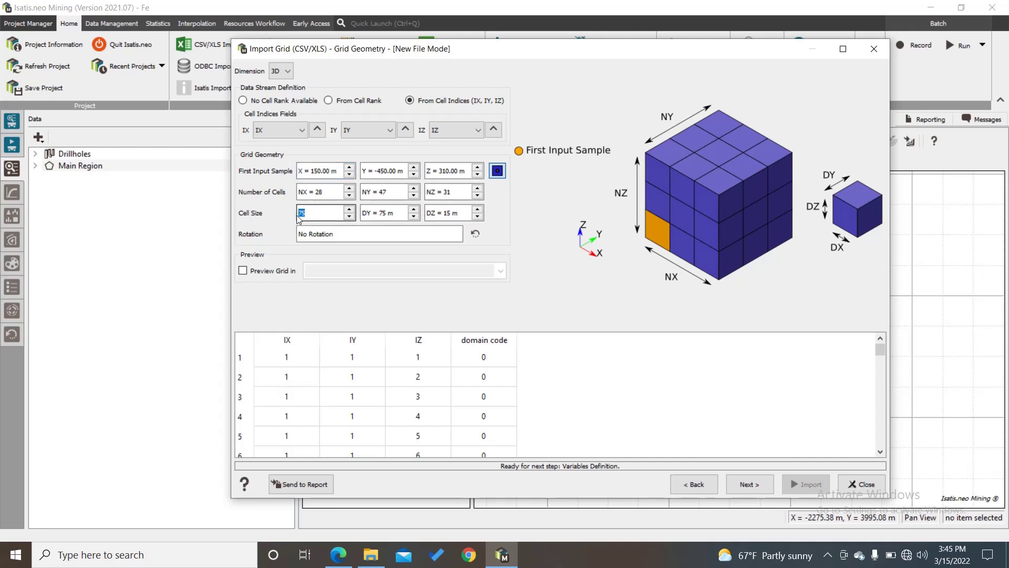
{"action": "left_click", "coordinate": [389, 212]}
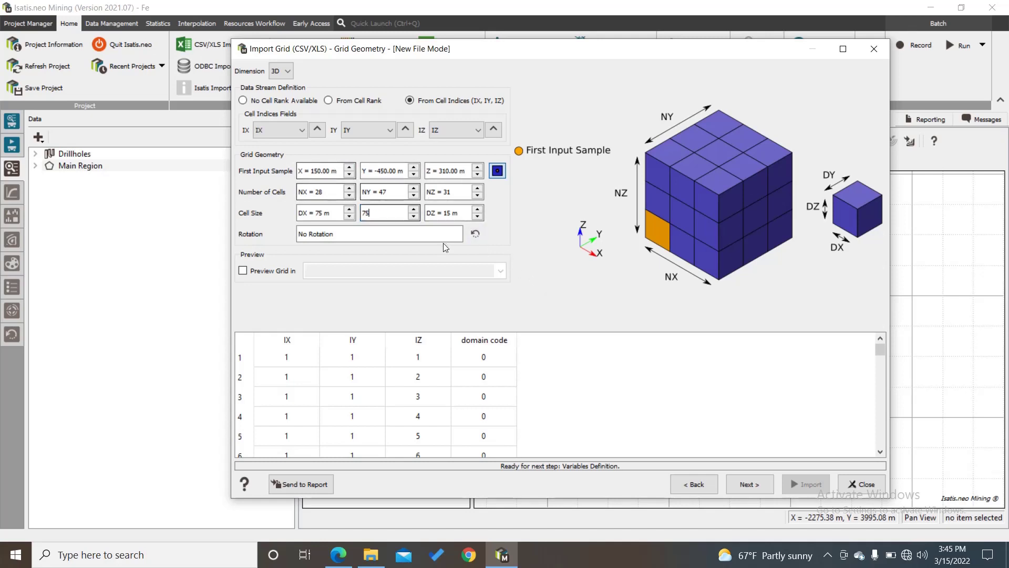
{"action": "left_click", "coordinate": [749, 484]}
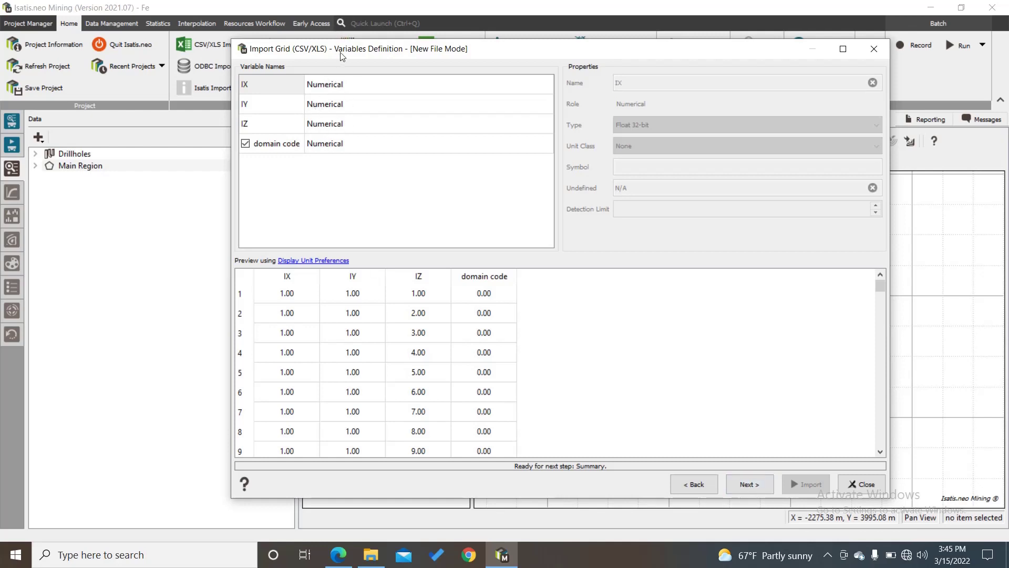
- Set the role of the domain code variable to Categorical and proceed to the import summary
{"action": "left_click_drag", "start_coordinate": [342, 54], "coordinate": [352, 53]}
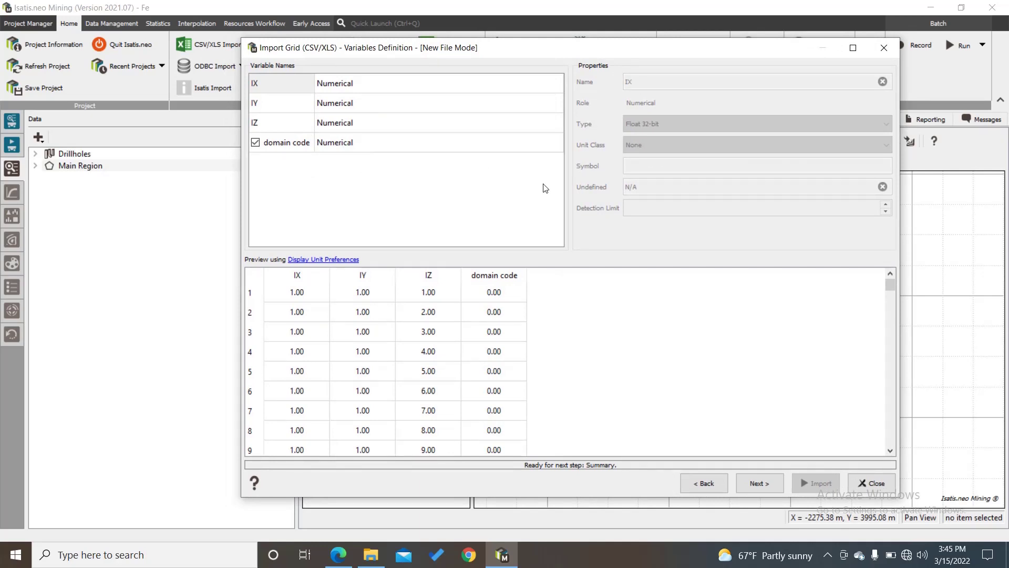
{"action": "left_click", "coordinate": [368, 147]}
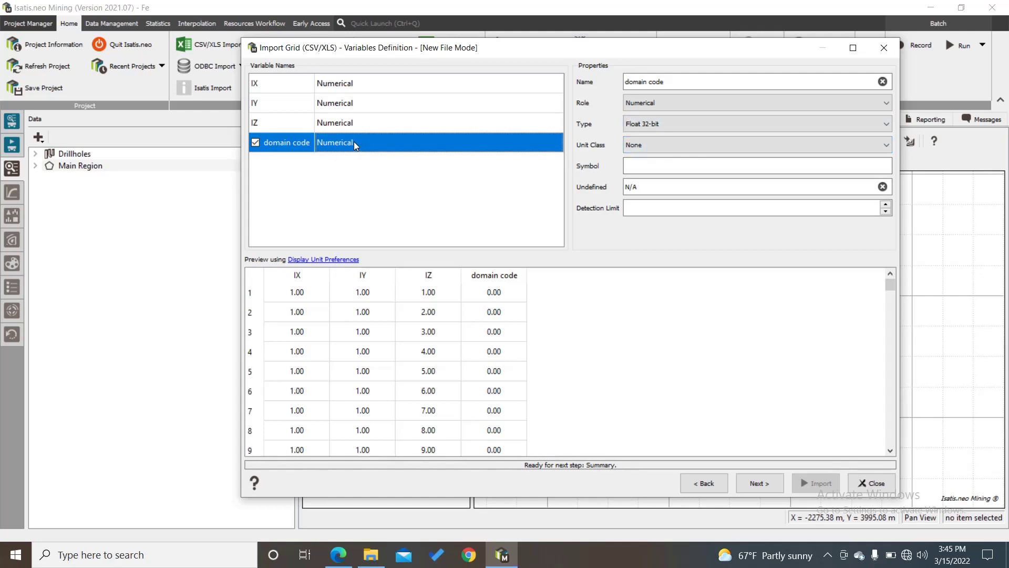
{"action": "left_click", "coordinate": [674, 102]}
{"action": "left_click", "coordinate": [666, 123]}
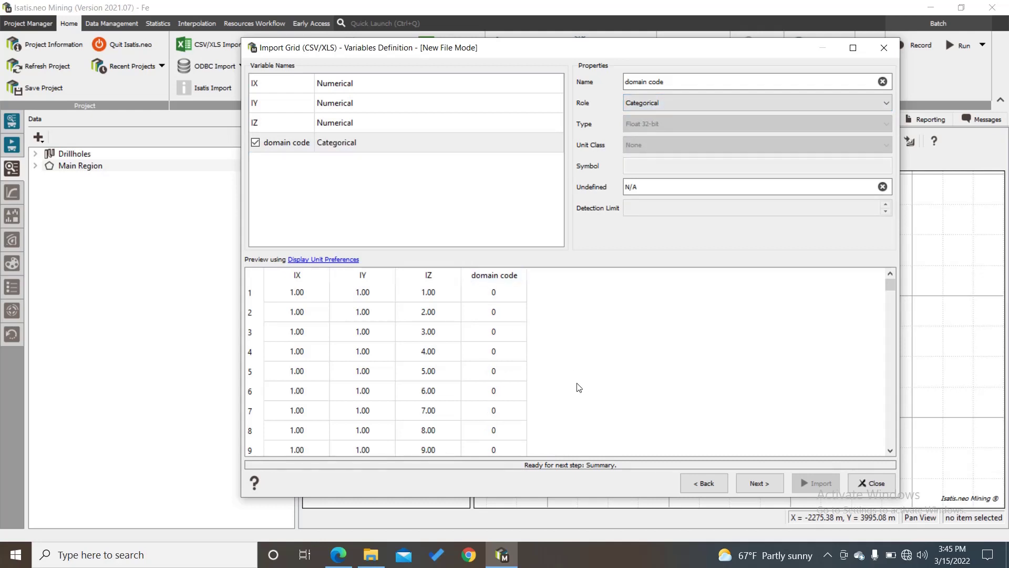
{"action": "left_click", "coordinate": [752, 485]}
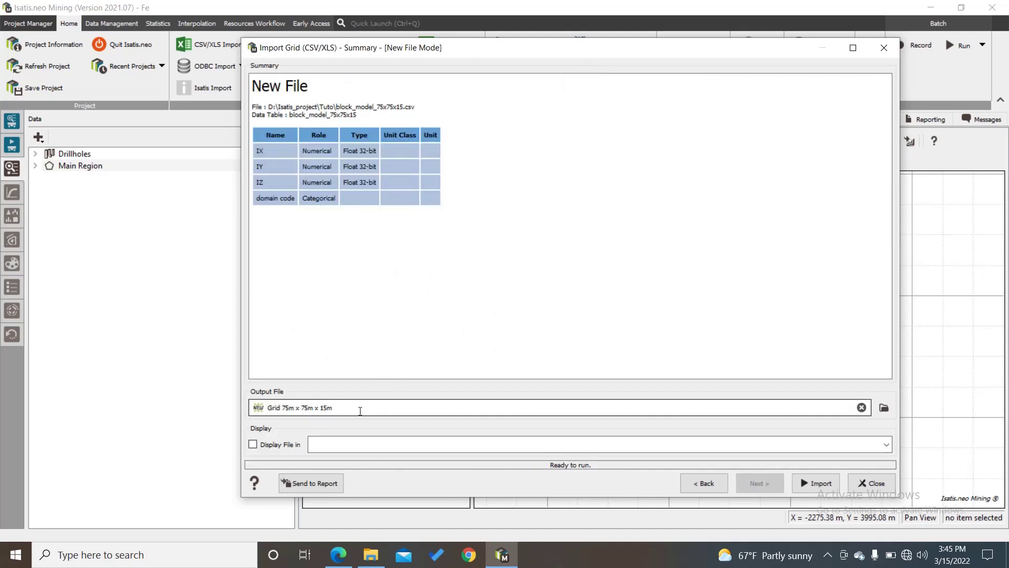
- Import the block model with Grid 75m x 75m x 15m as the output file, and inspect its variables in the data tree
{"action": "left_click_drag", "start_coordinate": [333, 408], "coordinate": [266, 408]}
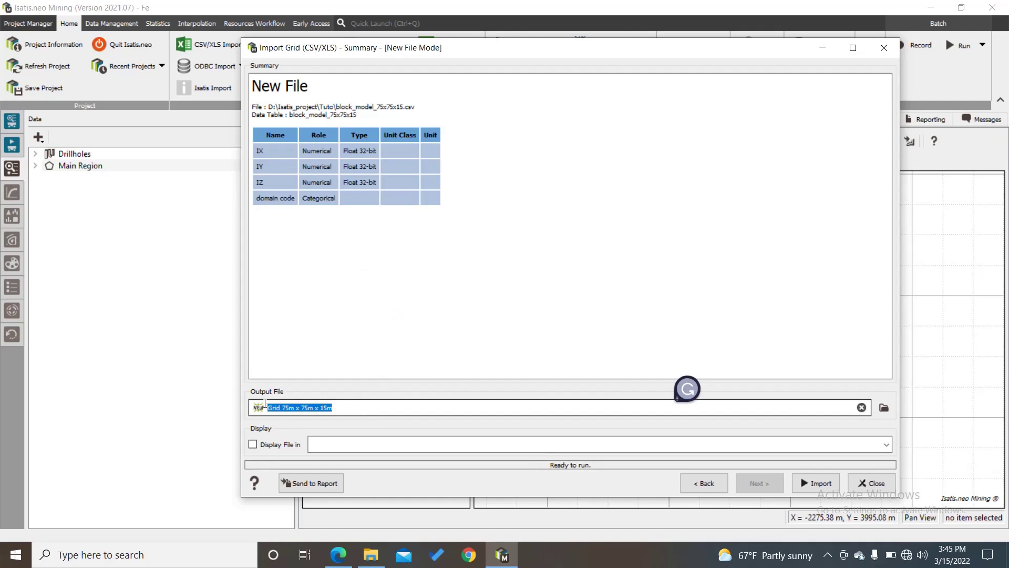
{"action": "left_click", "coordinate": [818, 482]}
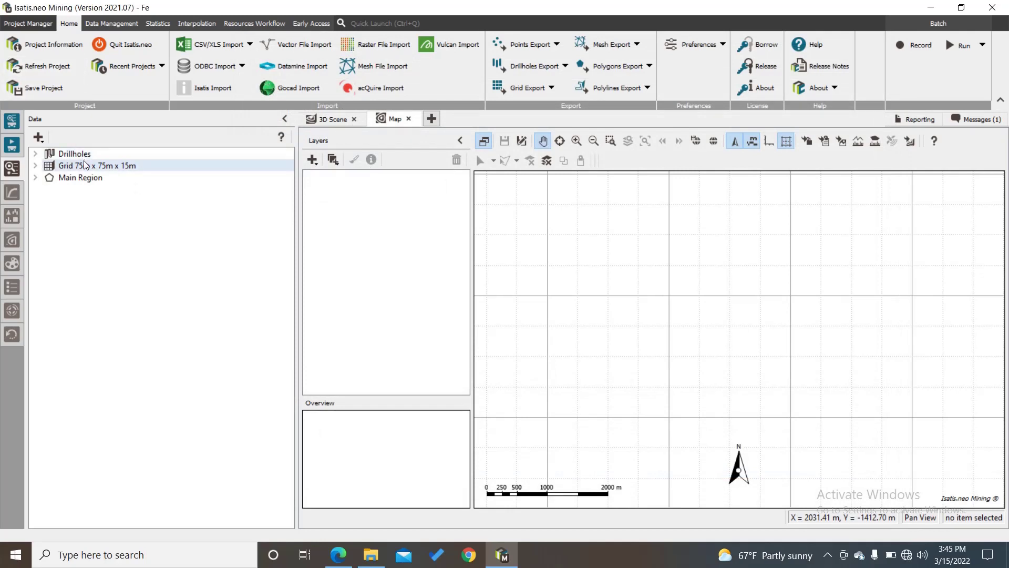
{"action": "left_click", "coordinate": [35, 166]}
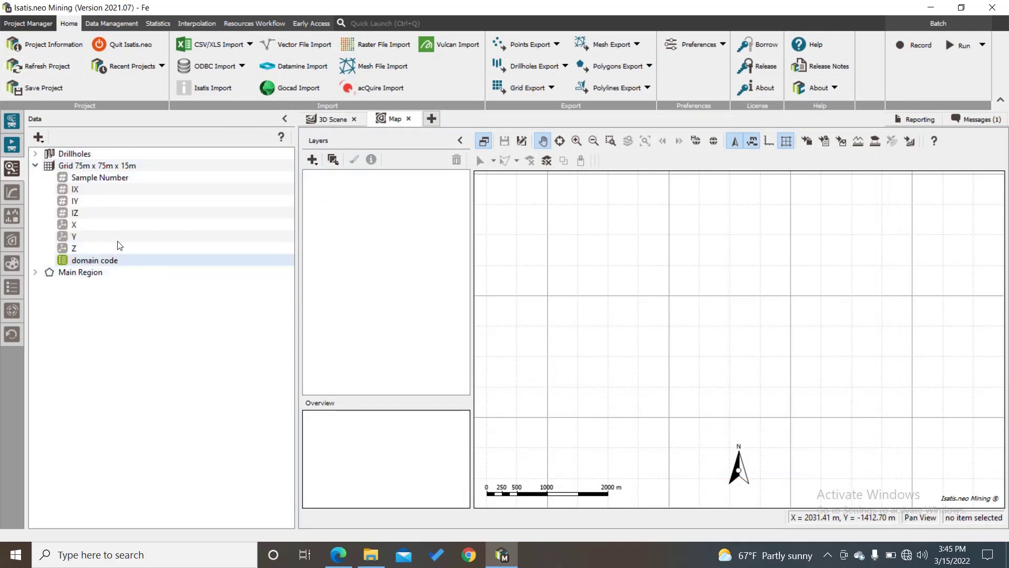
{"action": "left_click", "coordinate": [35, 166]}
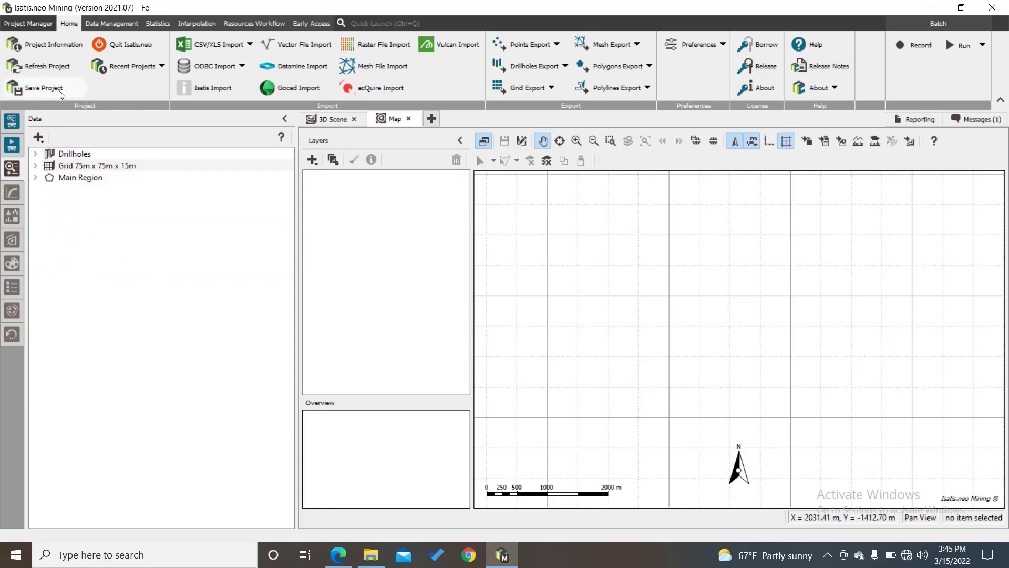
- Start creating a selection from a filter and choose Grid 75m x 75m x 15m as its data table
{"action": "left_click", "coordinate": [103, 23]}
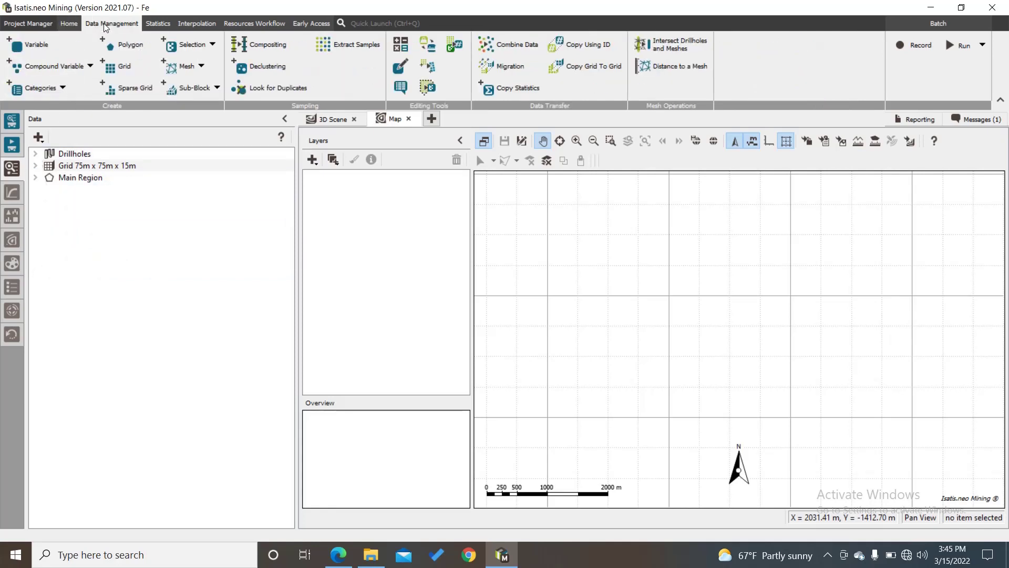
{"action": "left_click", "coordinate": [213, 46]}
{"action": "left_click", "coordinate": [214, 67]}
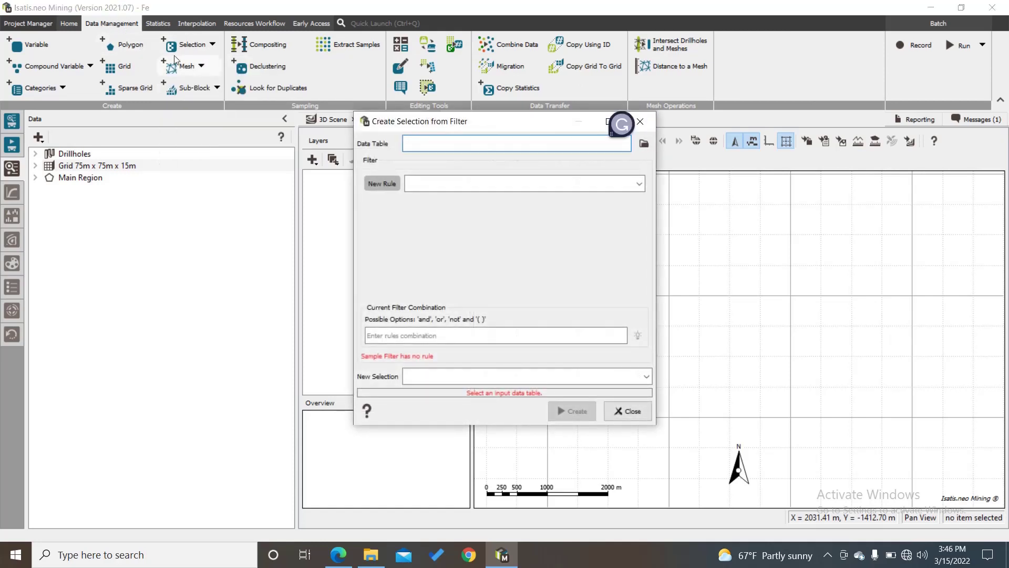
{"action": "left_click", "coordinate": [213, 45]}
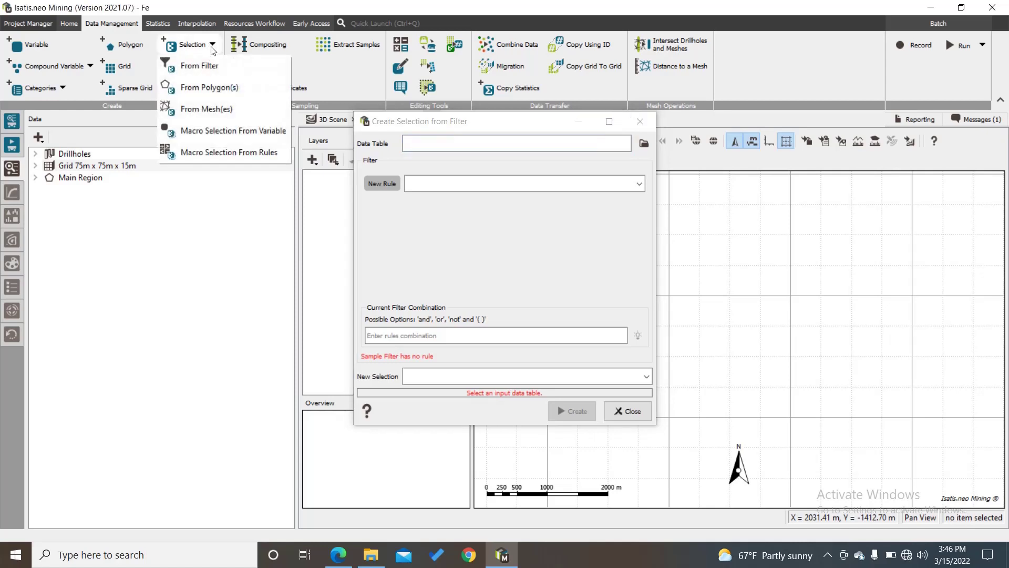
{"action": "left_click", "coordinate": [644, 143]}
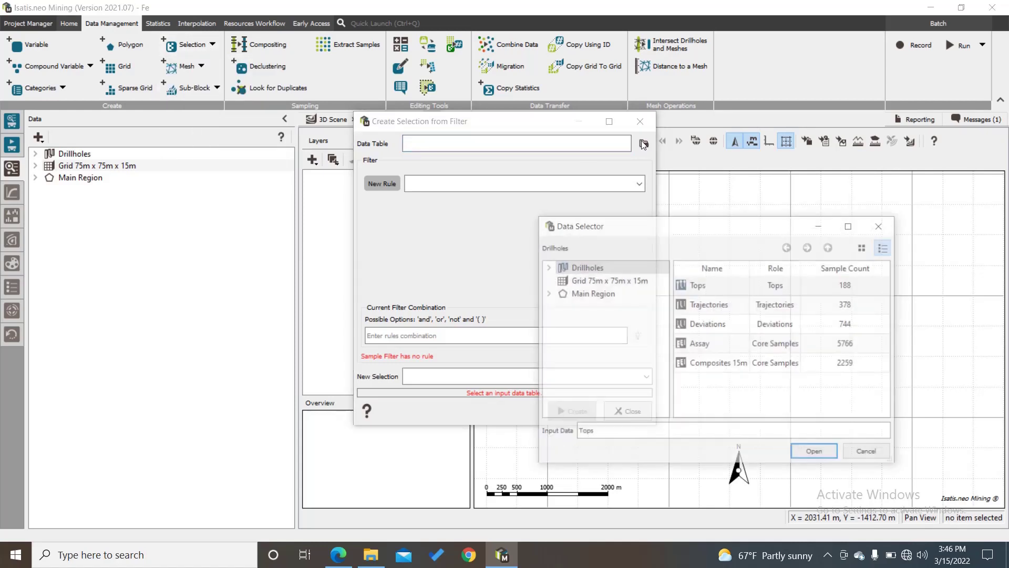
{"action": "left_click", "coordinate": [611, 279]}
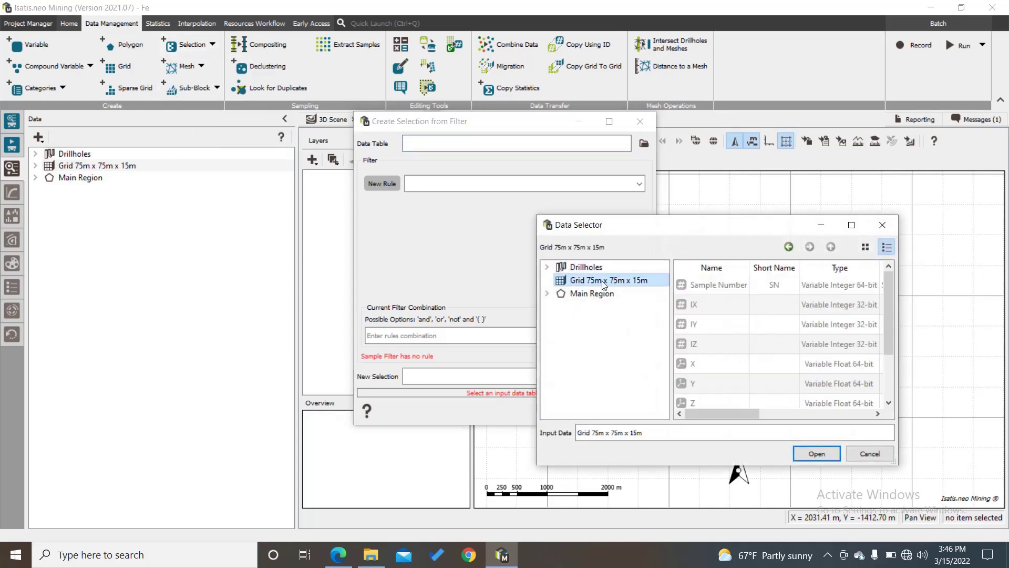
{"action": "scroll", "coordinate": [751, 375], "scroll_direction": "down", "scroll_amount": 1}
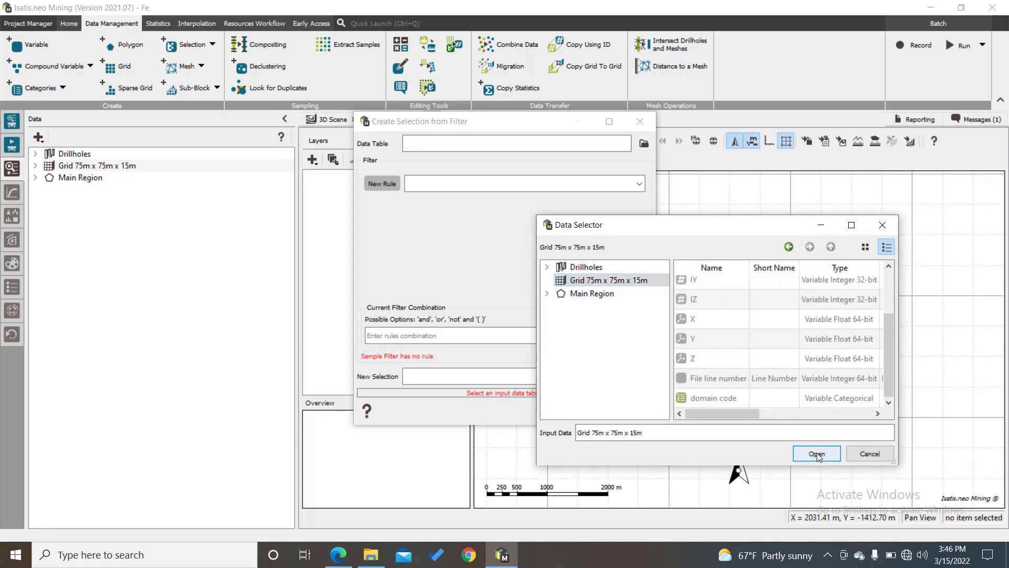
{"action": "left_click", "coordinate": [816, 453]}
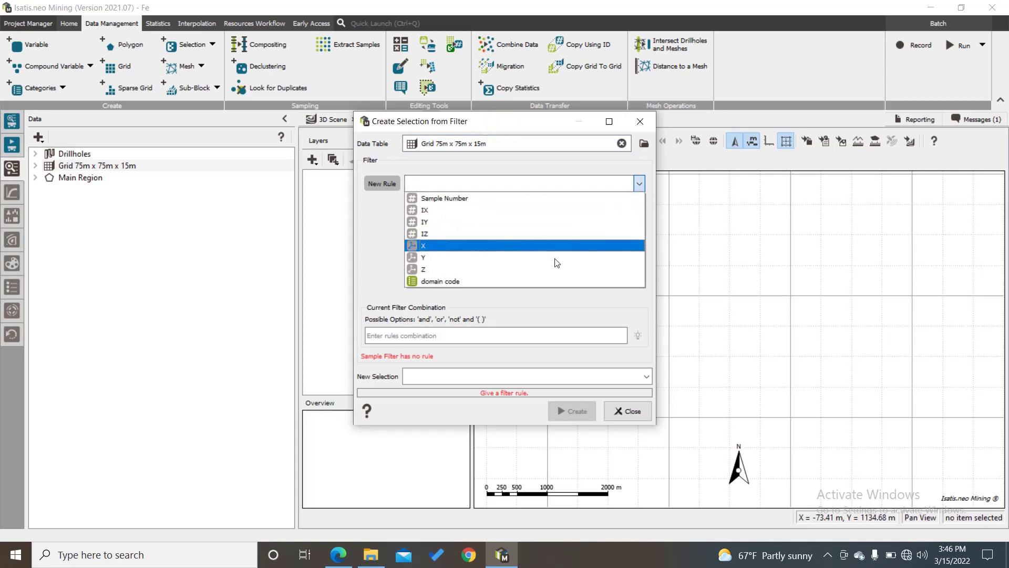
- Create the selection Orebody with a filter rule keeping domain code categories 1 and 2, and close the selection dialog
{"action": "left_click", "coordinate": [491, 283]}
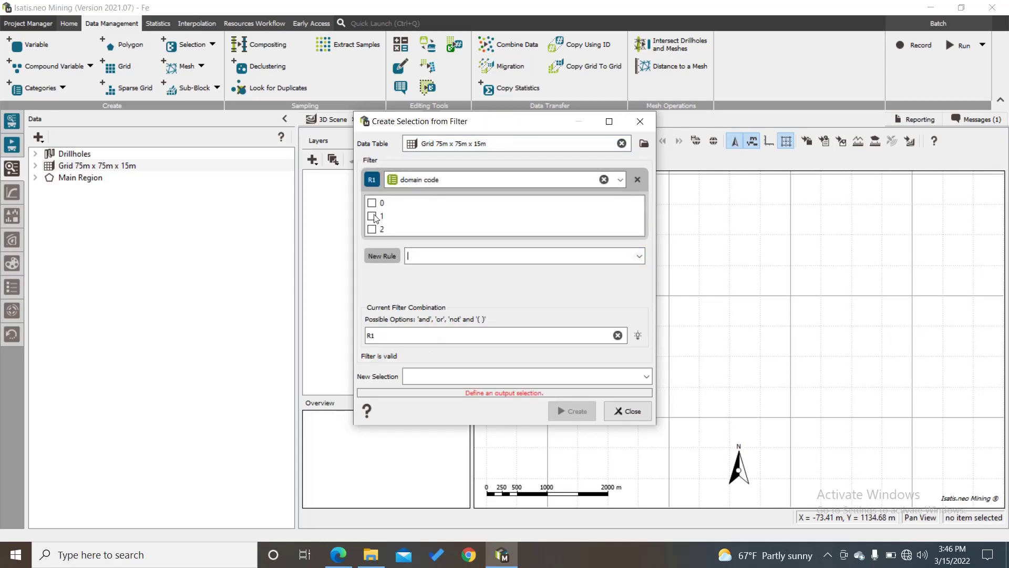
{"action": "left_click", "coordinate": [372, 230]}
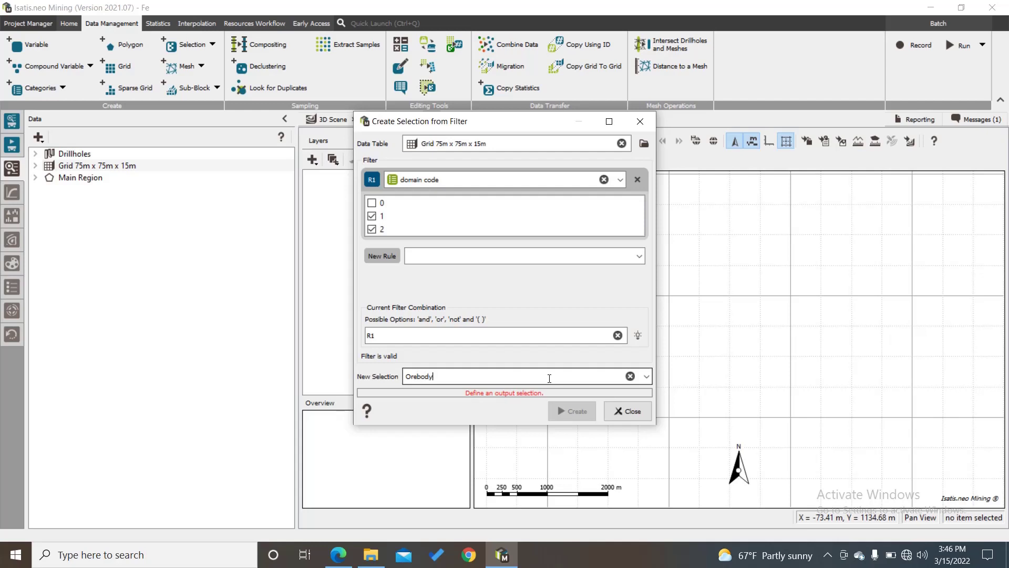
{"action": "left_click", "coordinate": [573, 335]}
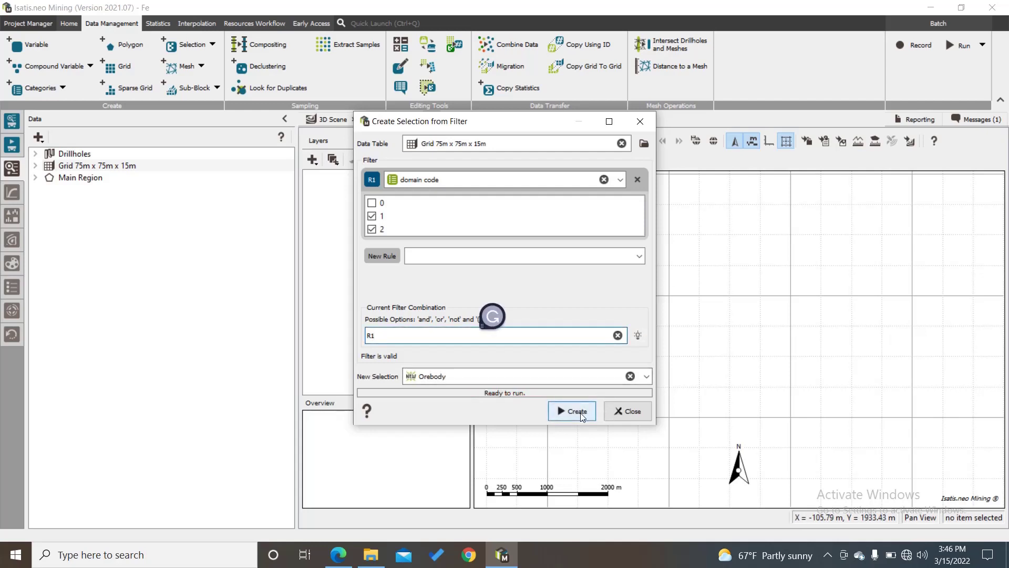
{"action": "left_click", "coordinate": [577, 411]}
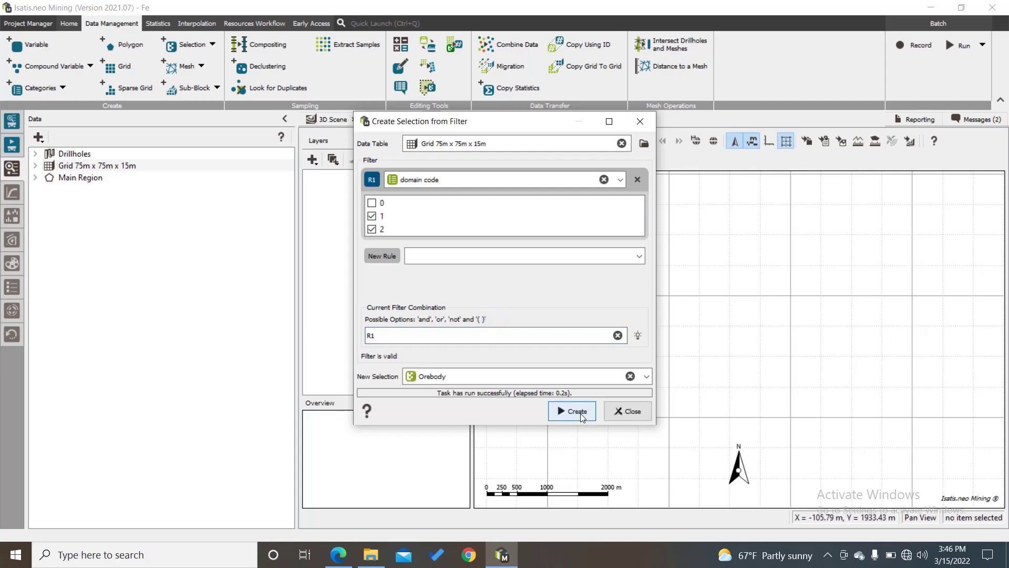
{"action": "left_click", "coordinate": [633, 418]}
- Display the domain code variable of Grid 75m x 75m x 15m in the 3D scene
{"action": "left_click", "coordinate": [35, 165]}
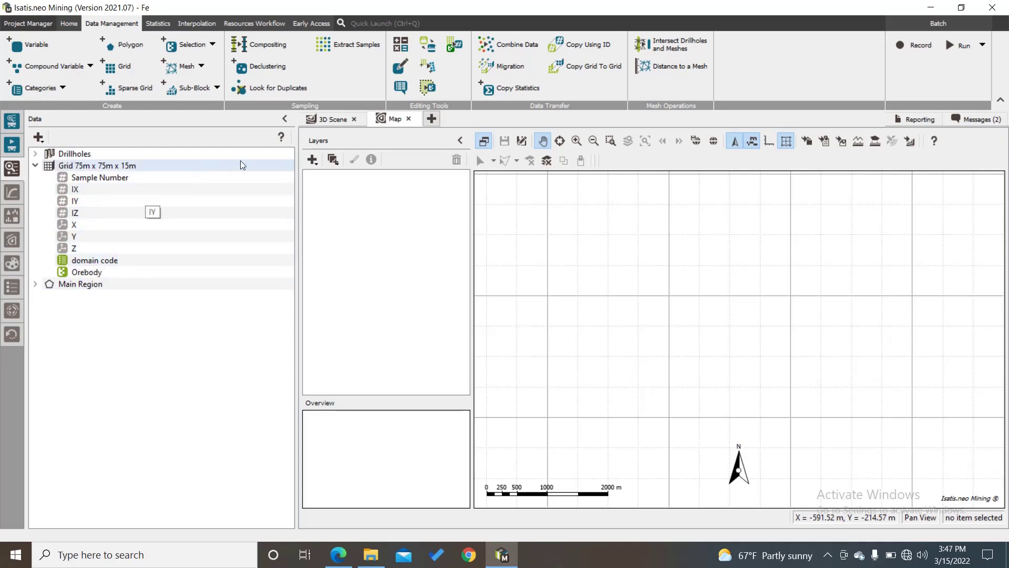
{"action": "left_click", "coordinate": [330, 123]}
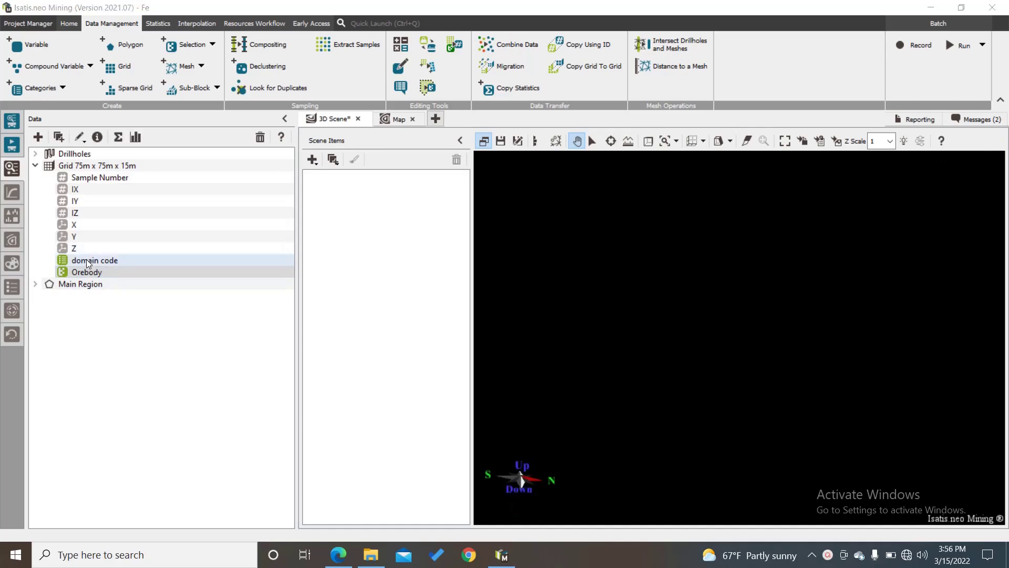
{"action": "left_click_drag", "start_coordinate": [87, 263], "coordinate": [447, 226]}
- Filter the displayed grid cells with a rule on the Orebody selection and inspect the filtered blocks from different angles
{"action": "left_click", "coordinate": [383, 191]}
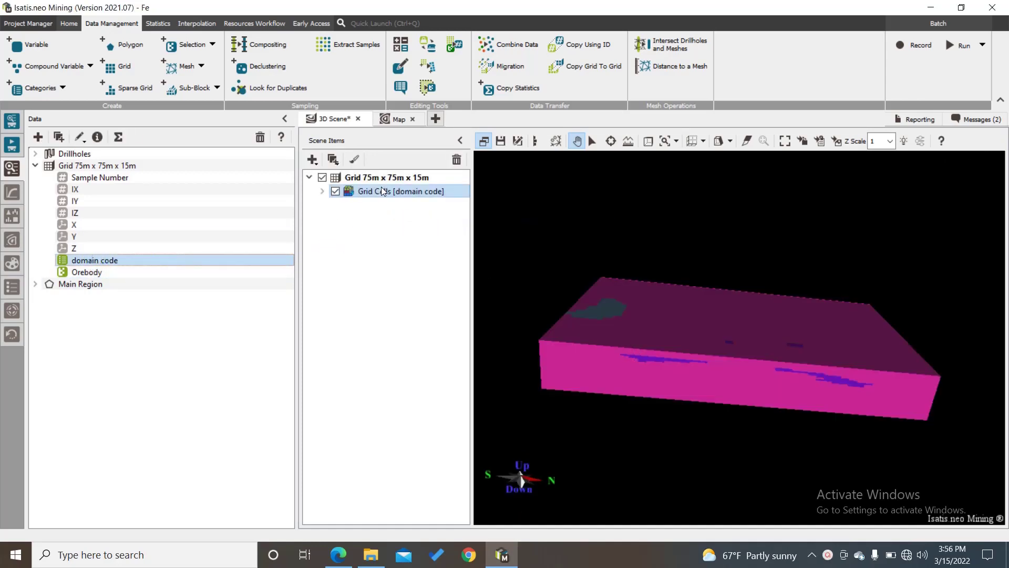
{"action": "right_click", "coordinate": [381, 194]}
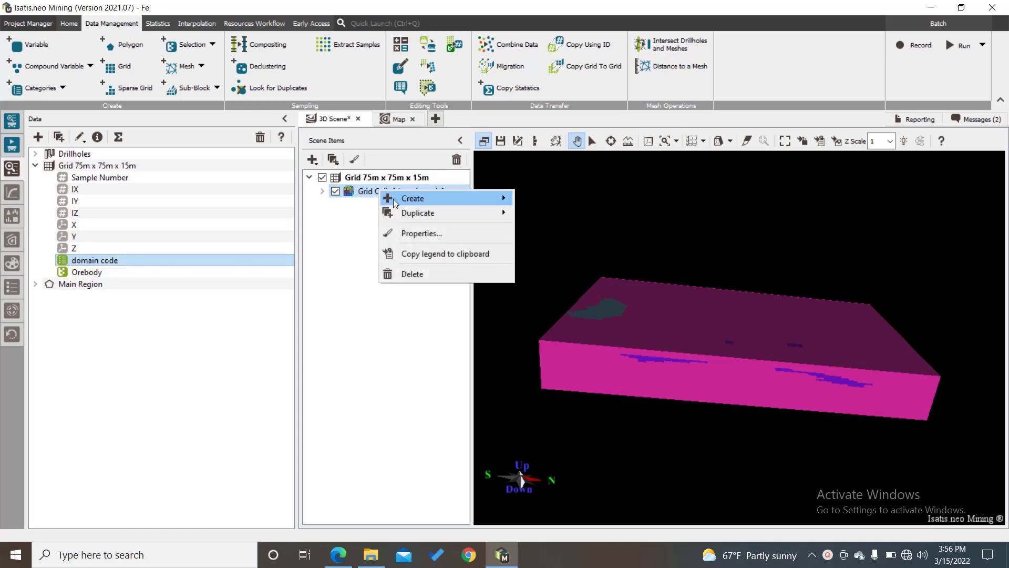
{"action": "left_click", "coordinate": [411, 235]}
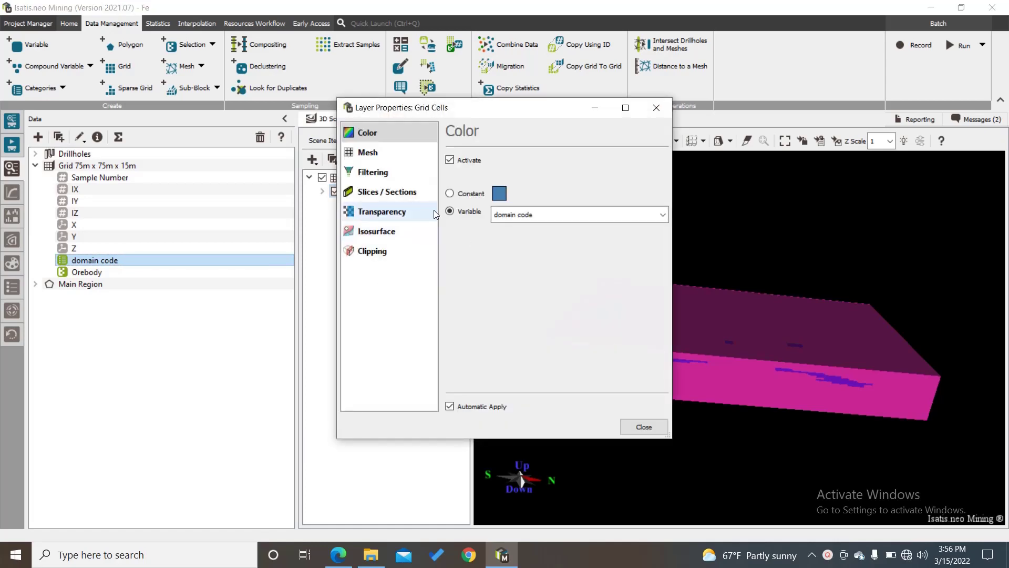
{"action": "left_click", "coordinate": [378, 177]}
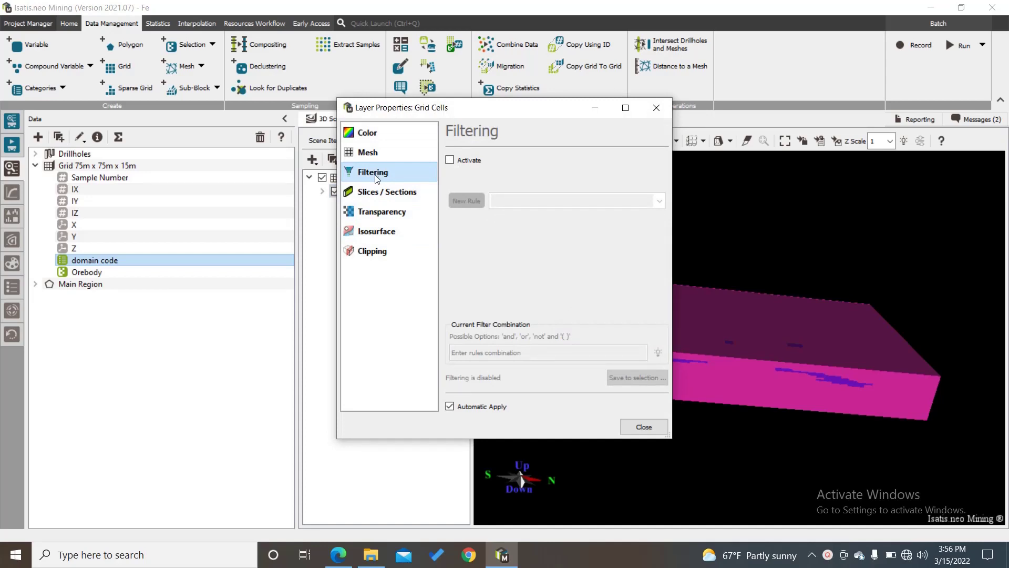
{"action": "left_click", "coordinate": [450, 159]}
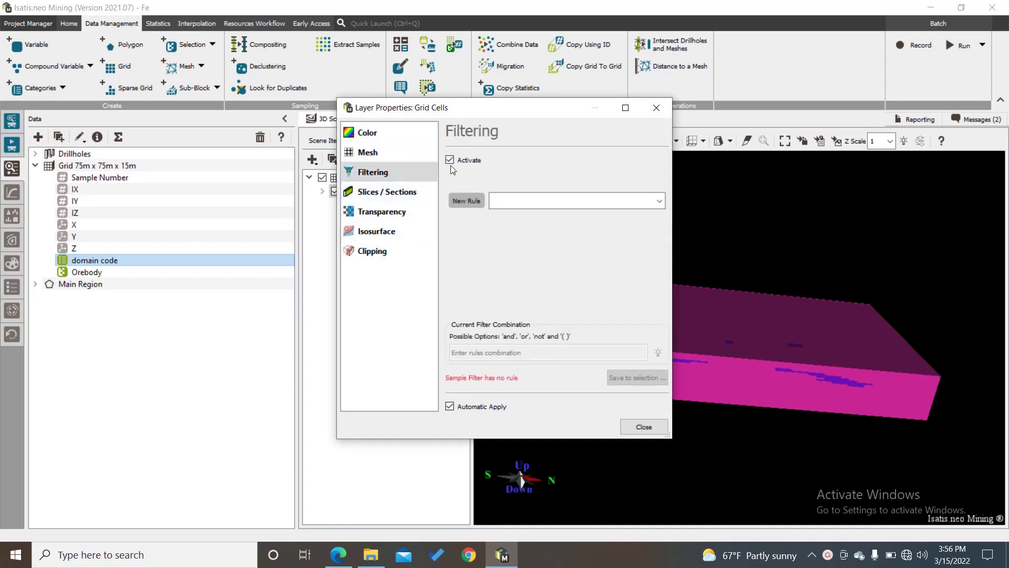
{"action": "left_click", "coordinate": [658, 201]}
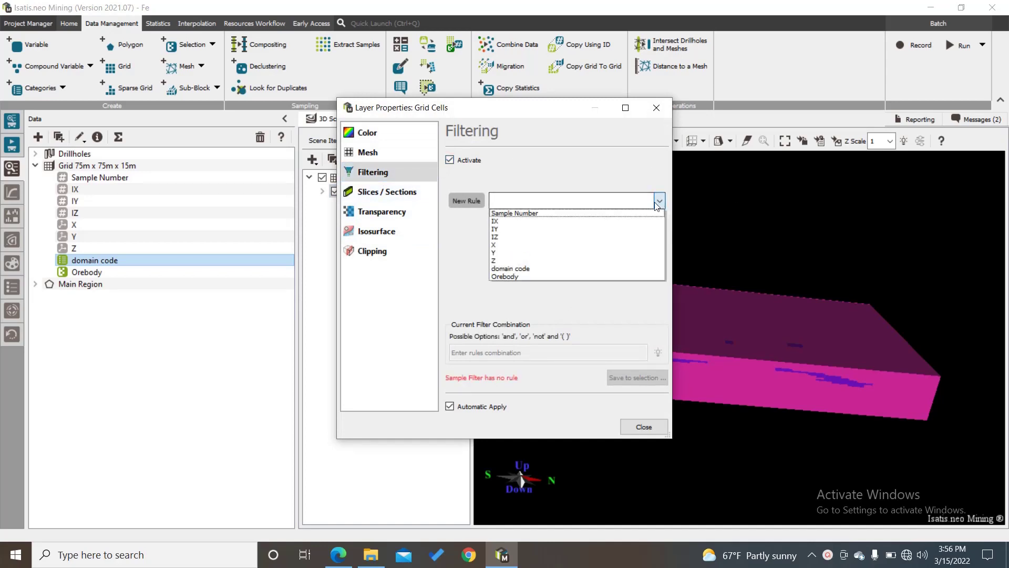
{"action": "left_click", "coordinate": [587, 276]}
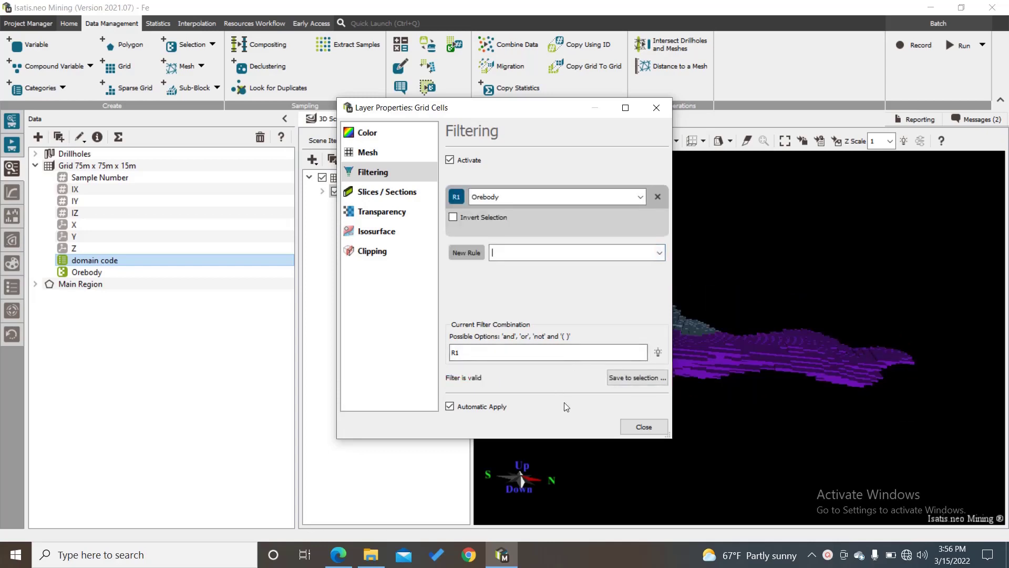
{"action": "left_click", "coordinate": [650, 430]}
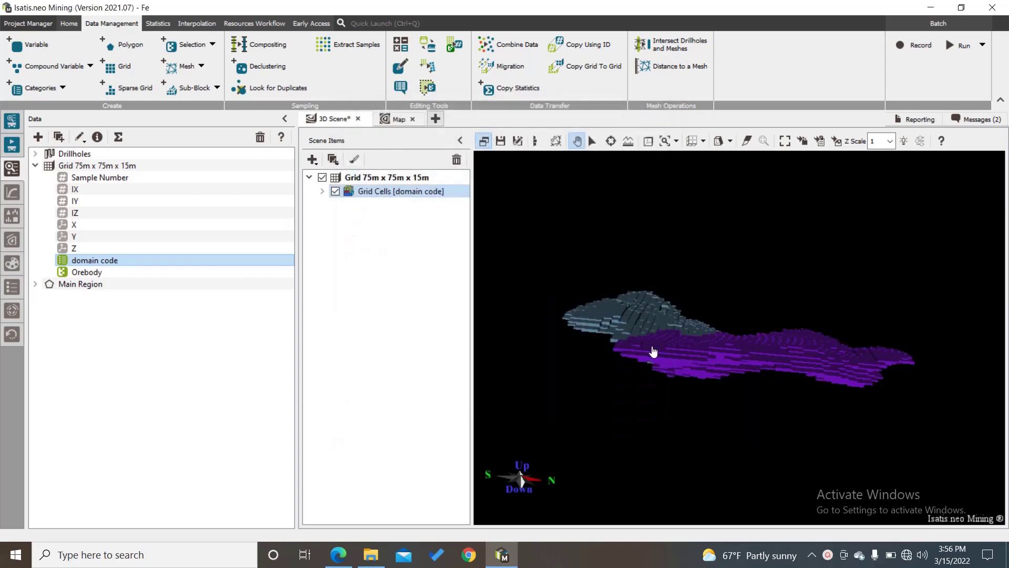
{"action": "left_click_drag", "start_coordinate": [746, 305], "coordinate": [625, 367]}
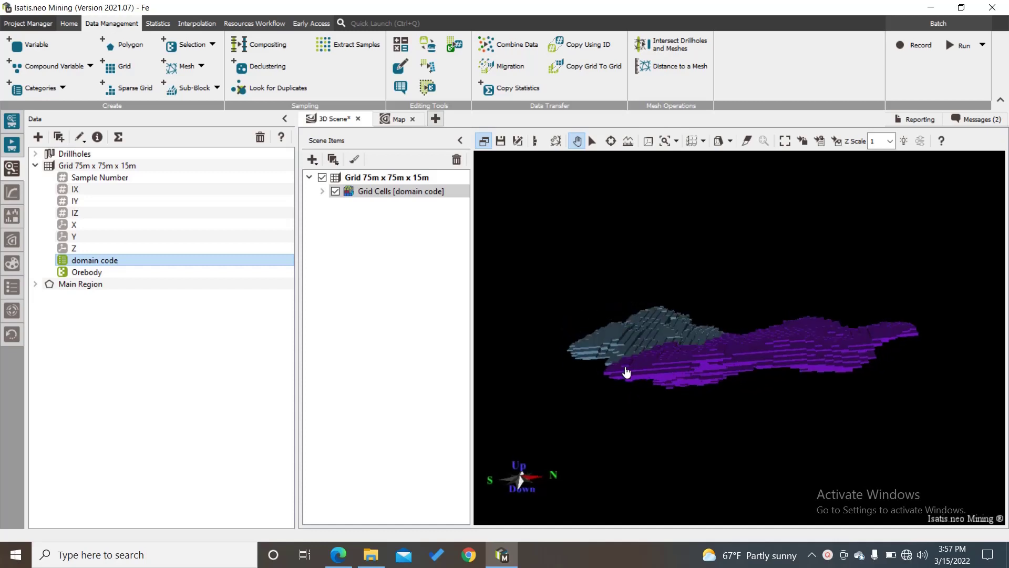
{"action": "left_click_drag", "start_coordinate": [614, 404], "coordinate": [718, 402]}
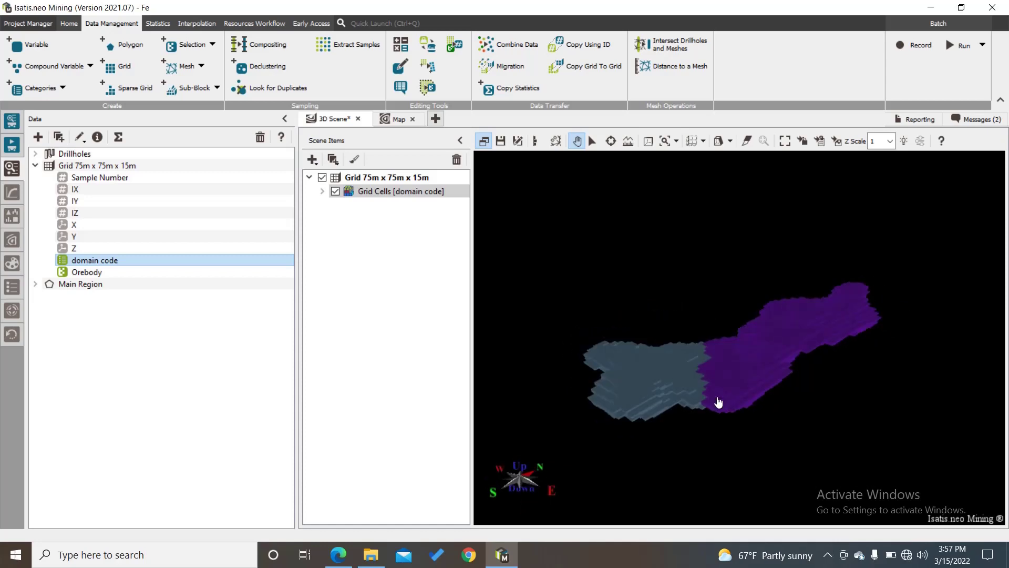